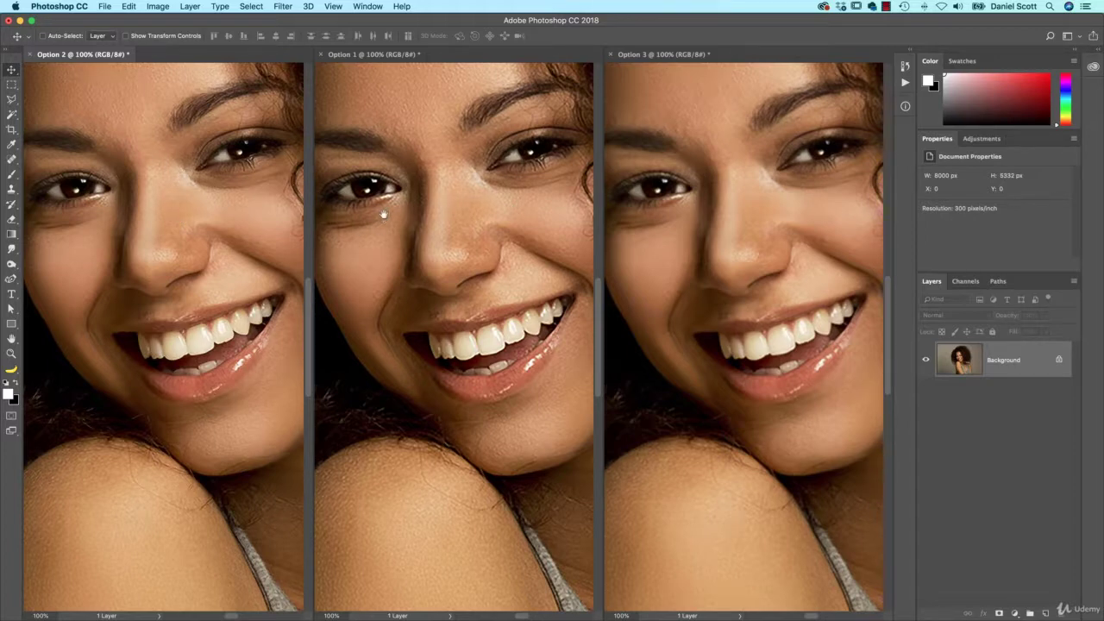
Examine the woman's face across the three enlarged versions, Option 1, Option 2 and Option 3, side by side
{"action": "left_click_drag", "start_coordinate": [384, 214], "coordinate": [450, 266]}
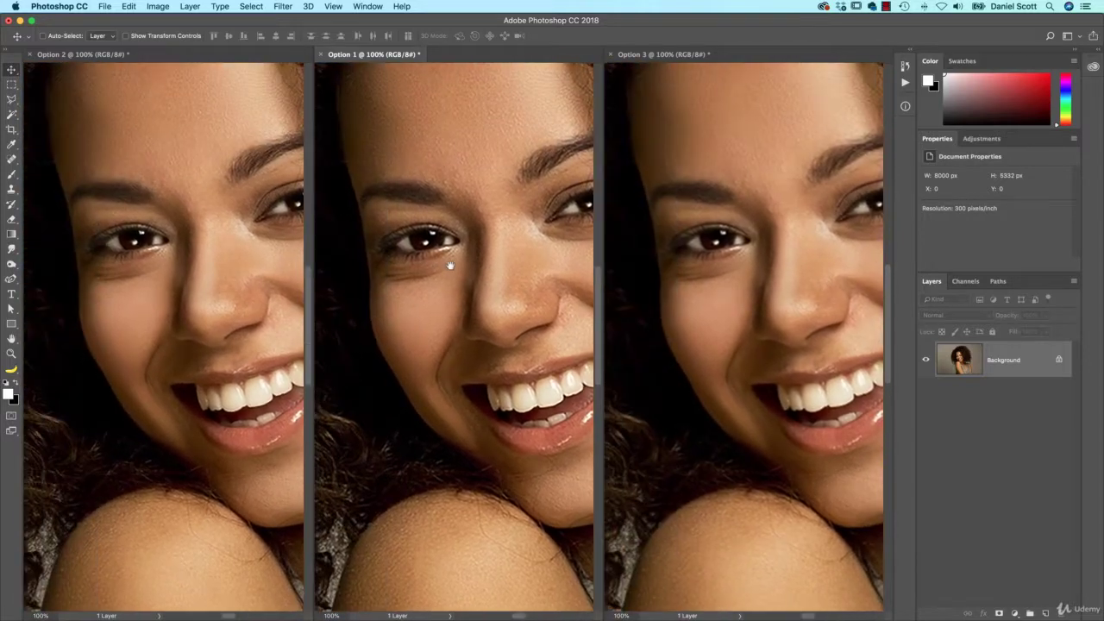
{"action": "scroll", "coordinate": [426, 265], "scroll_direction": "up", "scroll_amount": 5}
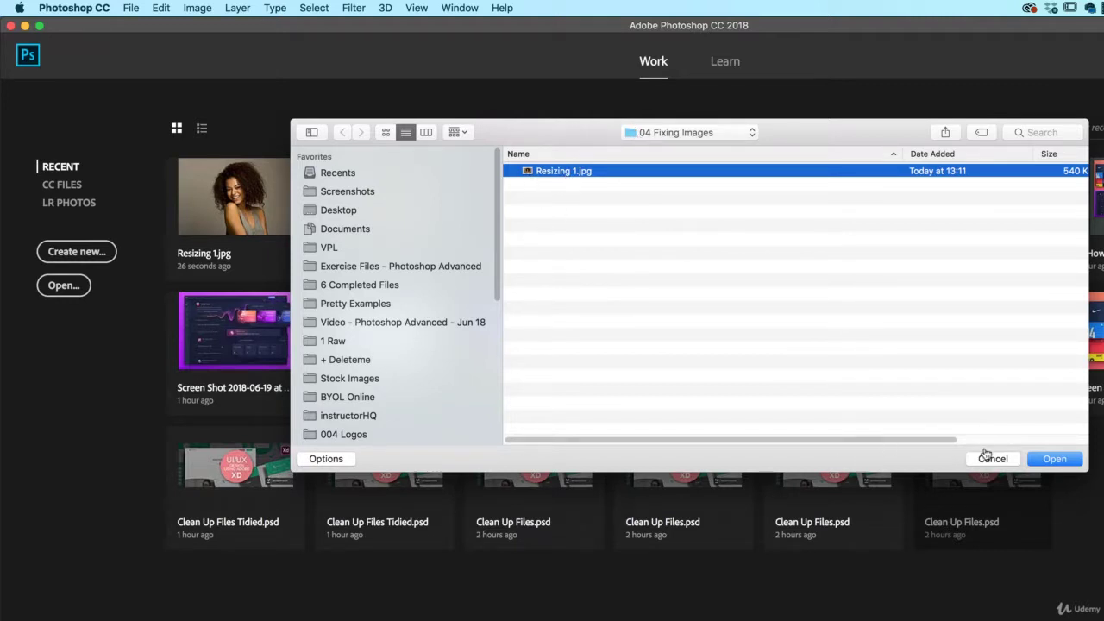
Open Resizing 1.jpg from the 04 Fixing Images folder and check its dimensions in Image Size without changing them
{"action": "left_click", "coordinate": [1057, 462]}
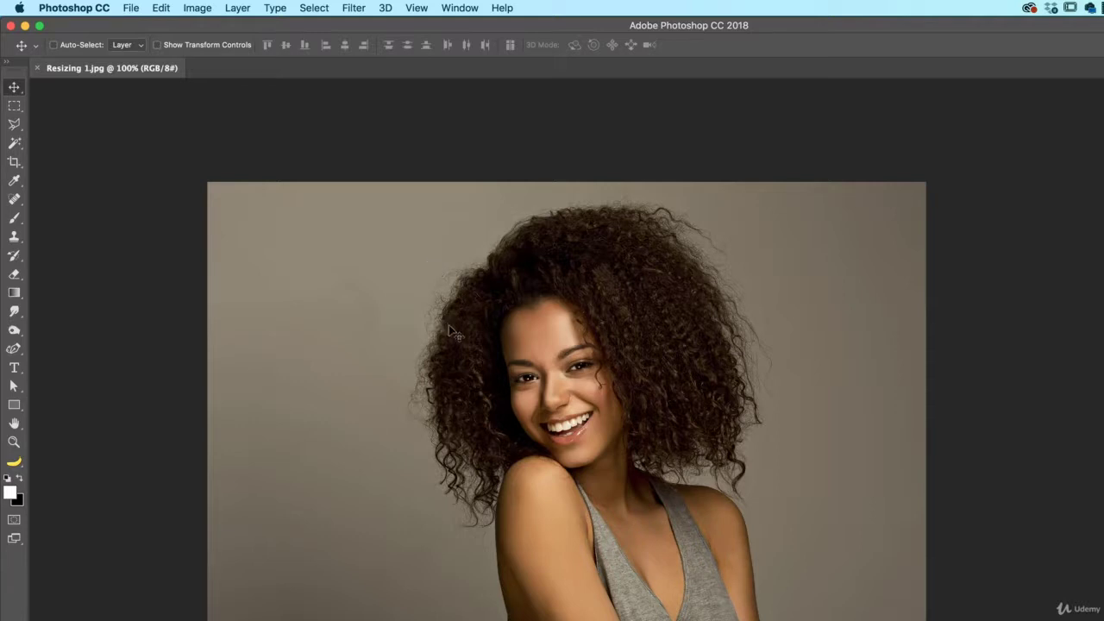
{"action": "key", "text": "alt+super+i"}
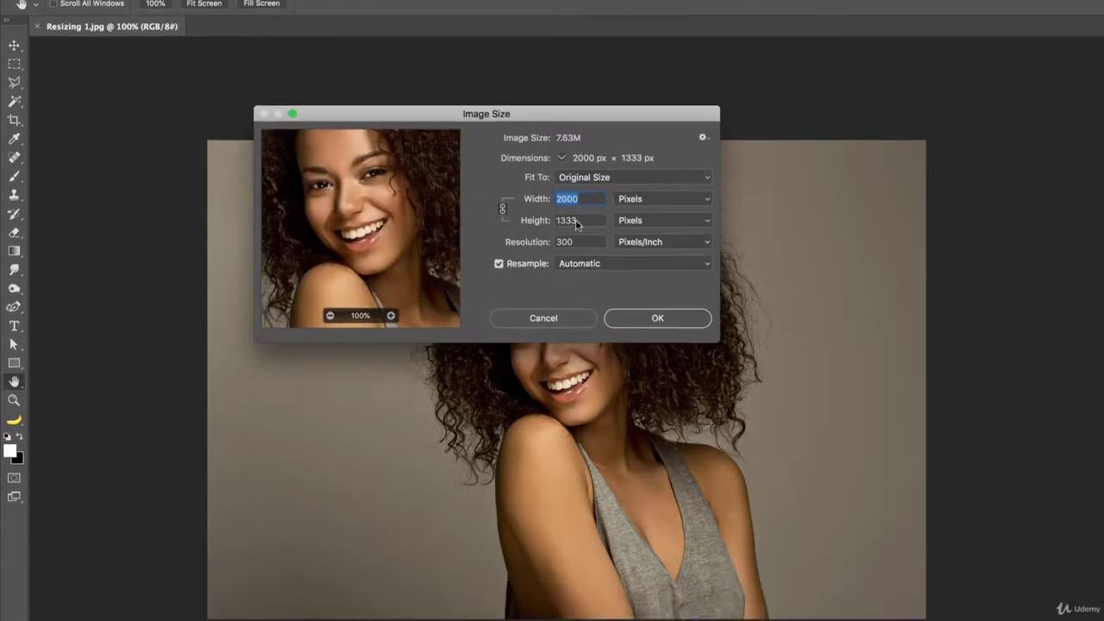
{"action": "left_click", "coordinate": [544, 359]}
{"action": "left_click", "coordinate": [136, 620]}
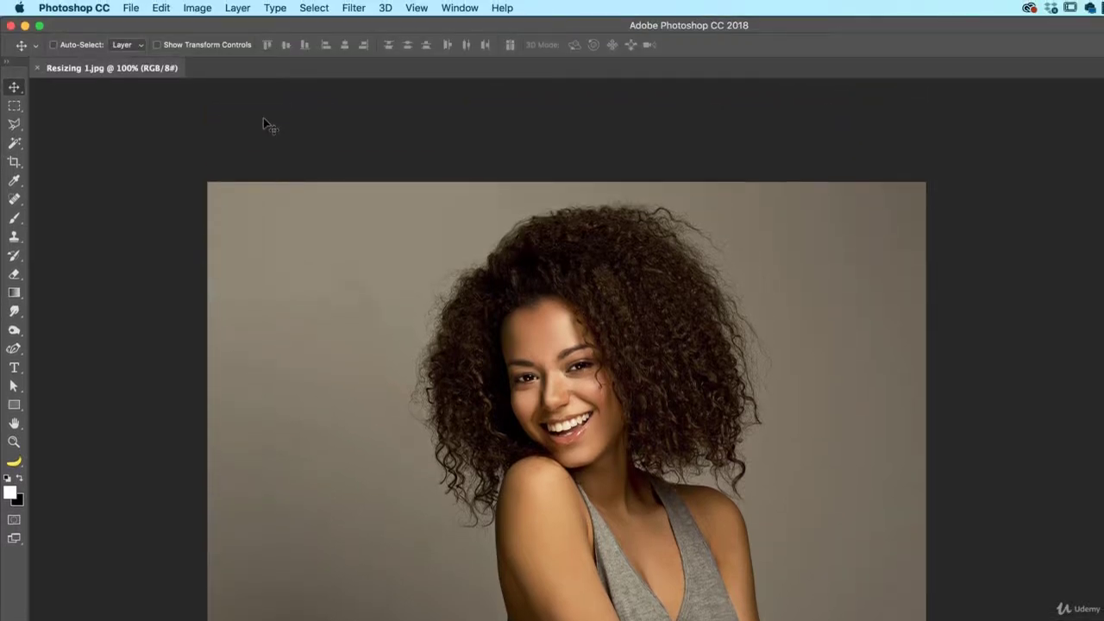
Set the image width to 8000 pixels in Image Size, with proportions linked and resampling enabled
{"action": "left_click", "coordinate": [197, 9]}
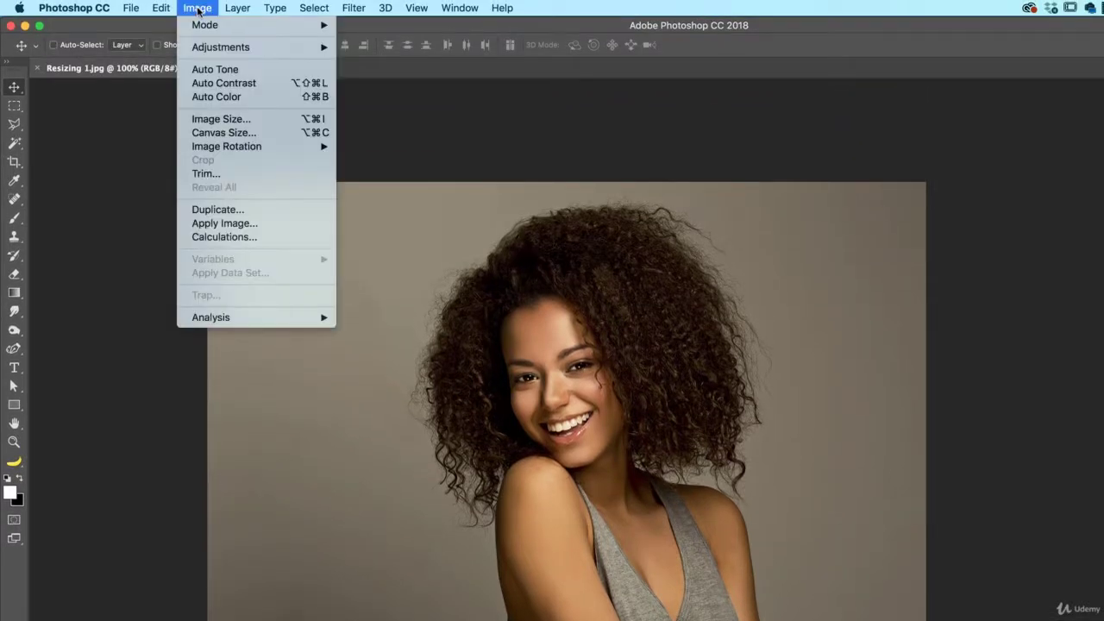
{"action": "left_click", "coordinate": [212, 118]}
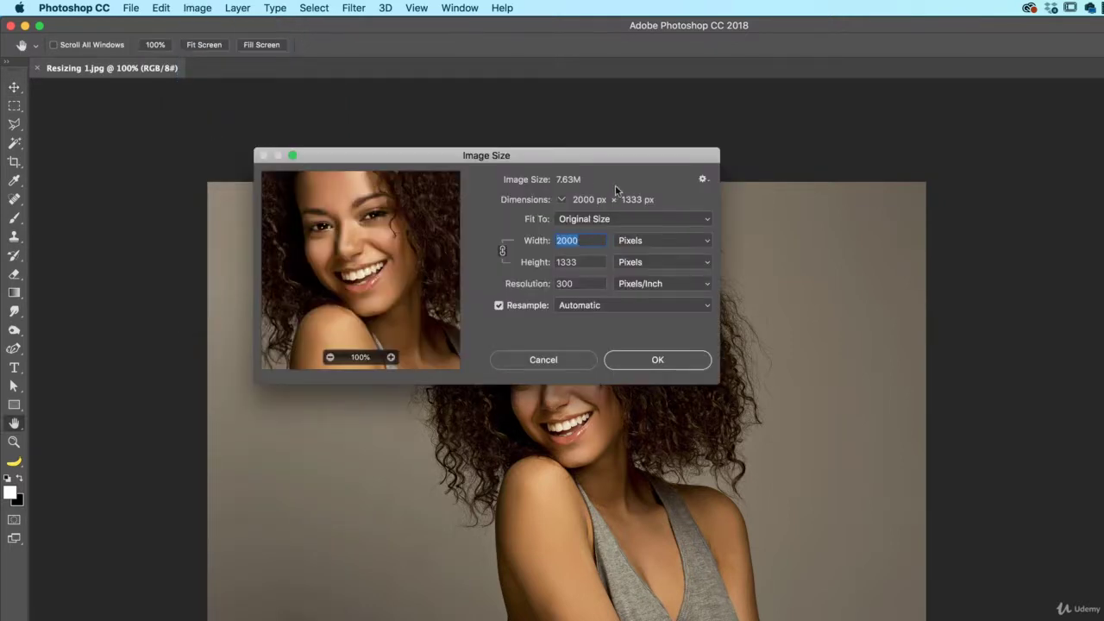
{"action": "left_click_drag", "start_coordinate": [629, 159], "coordinate": [705, 233]}
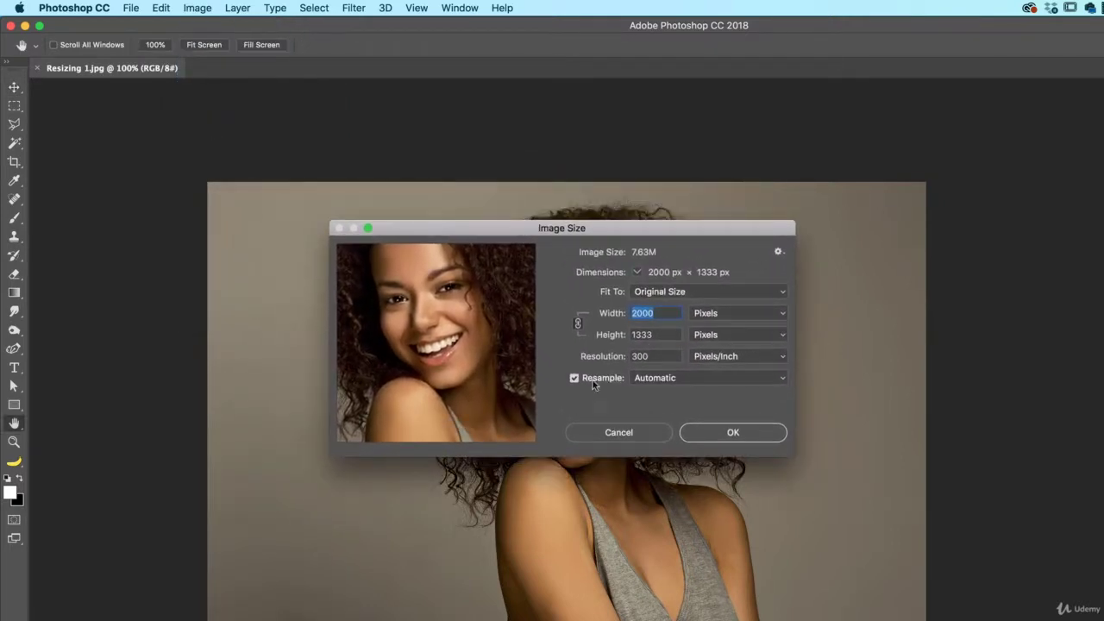
{"action": "double_click", "coordinate": [675, 314]}
{"action": "left_click", "coordinate": [722, 315]}
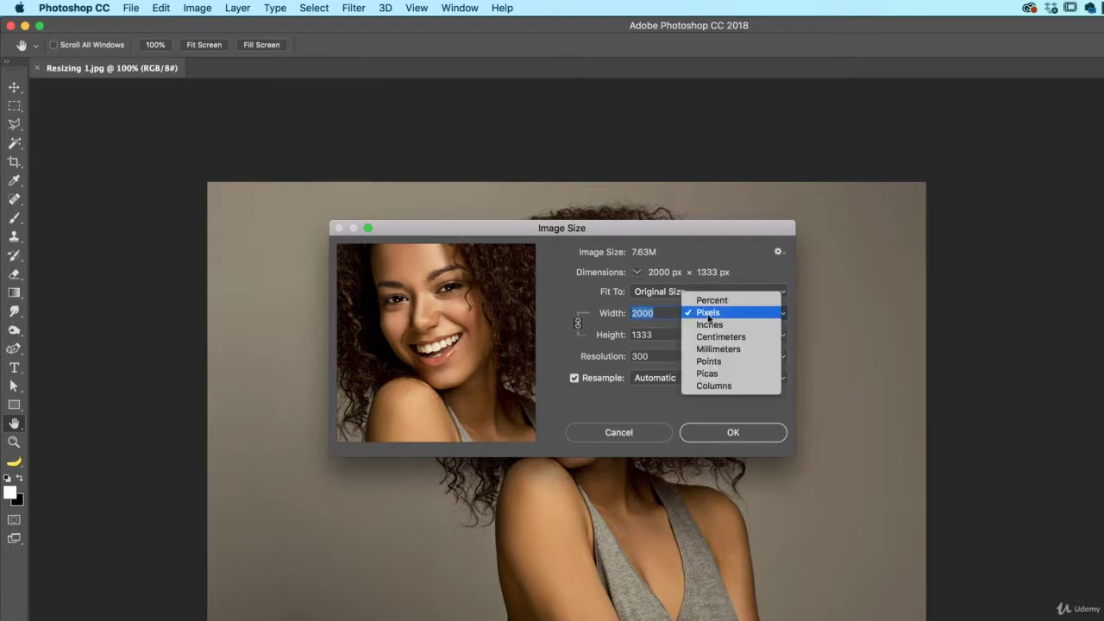
{"action": "left_click", "coordinate": [721, 313]}
{"action": "type", "text": "8000"}
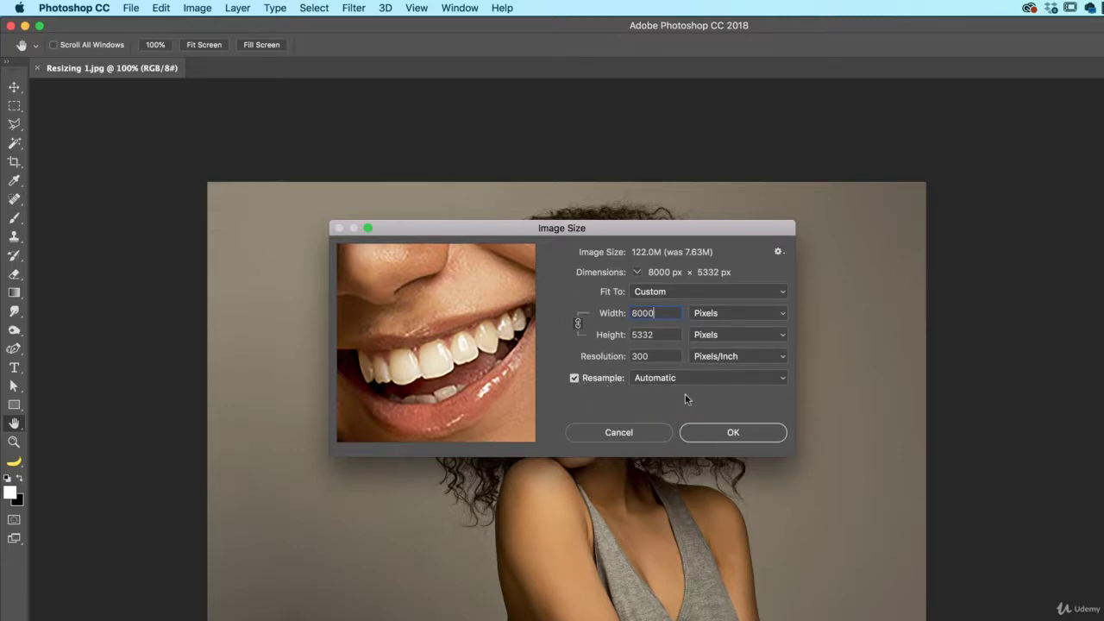
Enlarge the Image Size preview and inspect the woman's eyes, nose and mouth at the enlarged dimensions
{"action": "left_click_drag", "start_coordinate": [453, 222], "coordinate": [369, 117]}
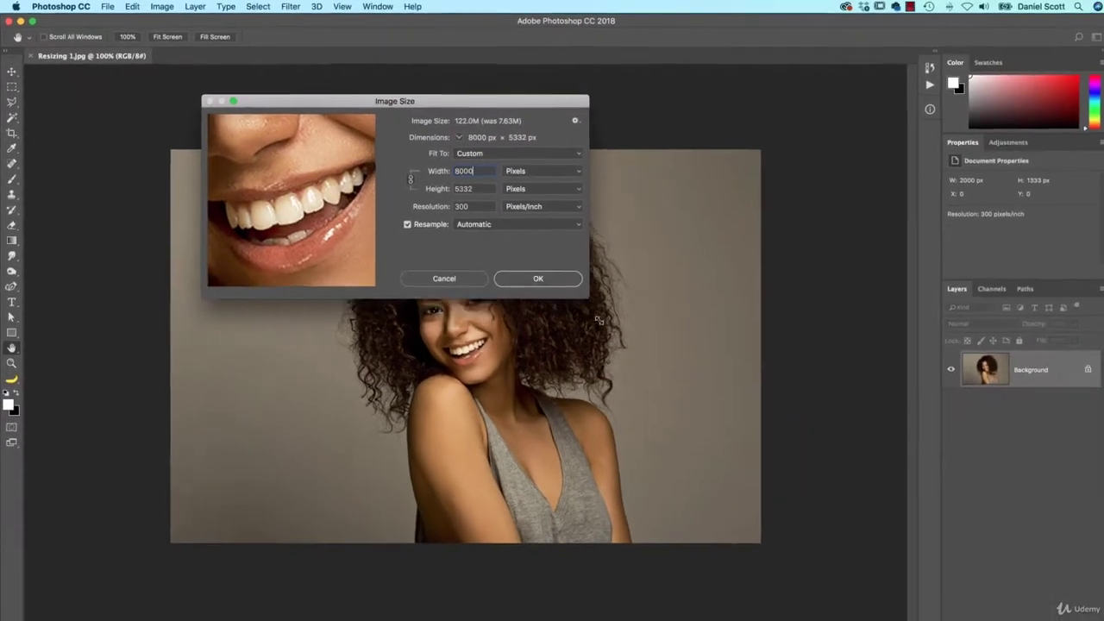
{"action": "left_click_drag", "start_coordinate": [737, 371], "coordinate": [964, 620]}
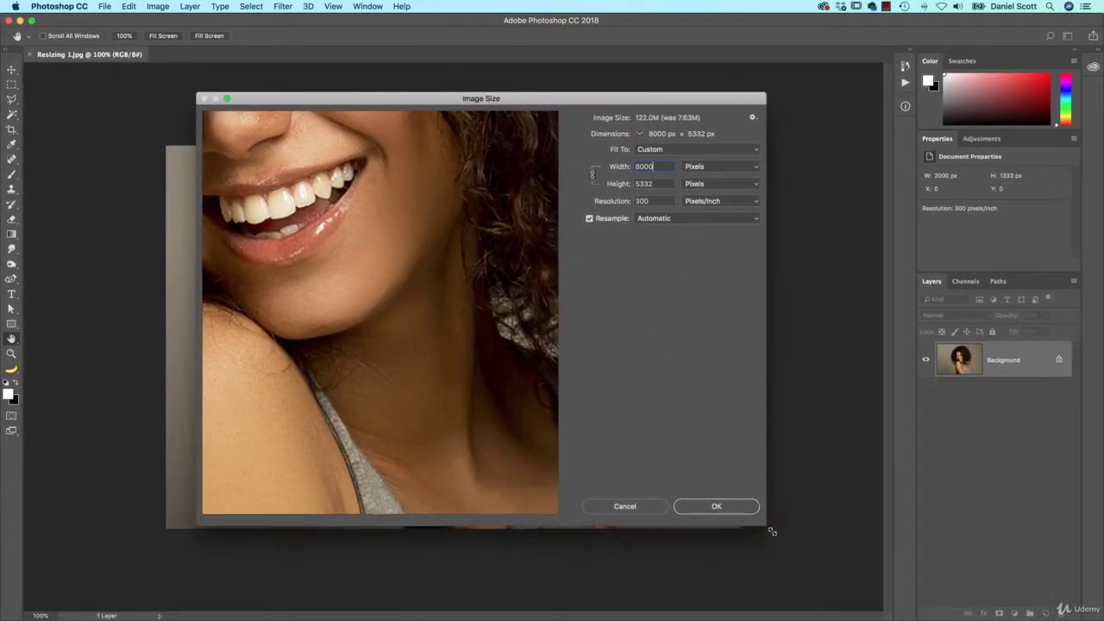
{"action": "left_click_drag", "start_coordinate": [773, 531], "coordinate": [778, 536]}
{"action": "left_click_drag", "start_coordinate": [406, 233], "coordinate": [526, 372]}
{"action": "left_click_drag", "start_coordinate": [440, 188], "coordinate": [416, 287]}
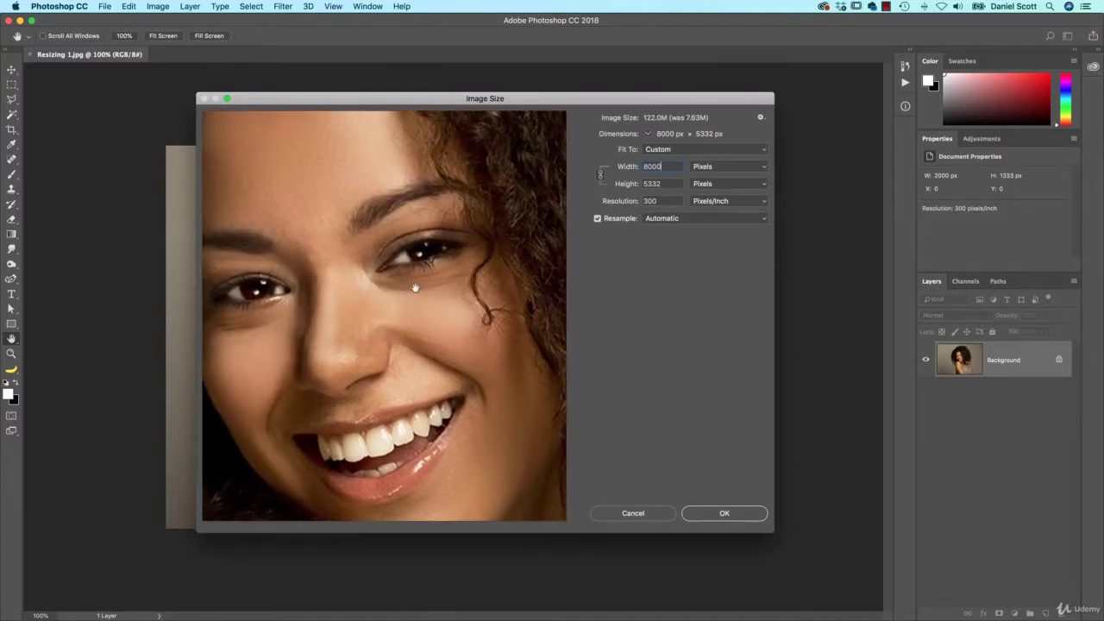
{"action": "left_click_drag", "start_coordinate": [445, 231], "coordinate": [395, 251]}
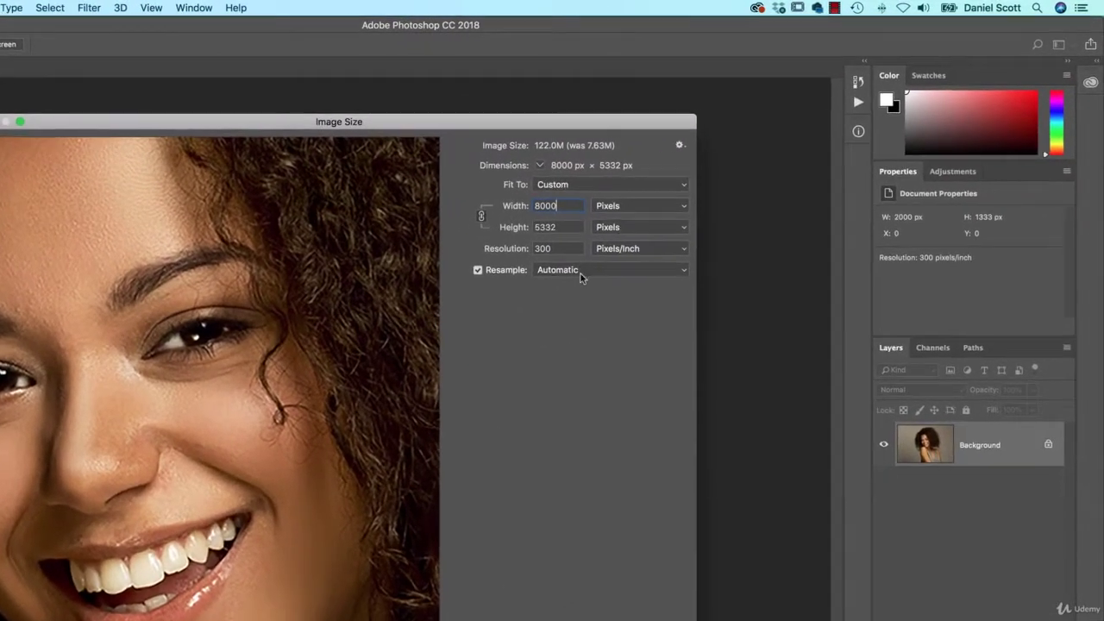
Set the resampling method to Preserve Details (enlargement) and noise reduction to 36%
{"action": "left_click", "coordinate": [689, 218]}
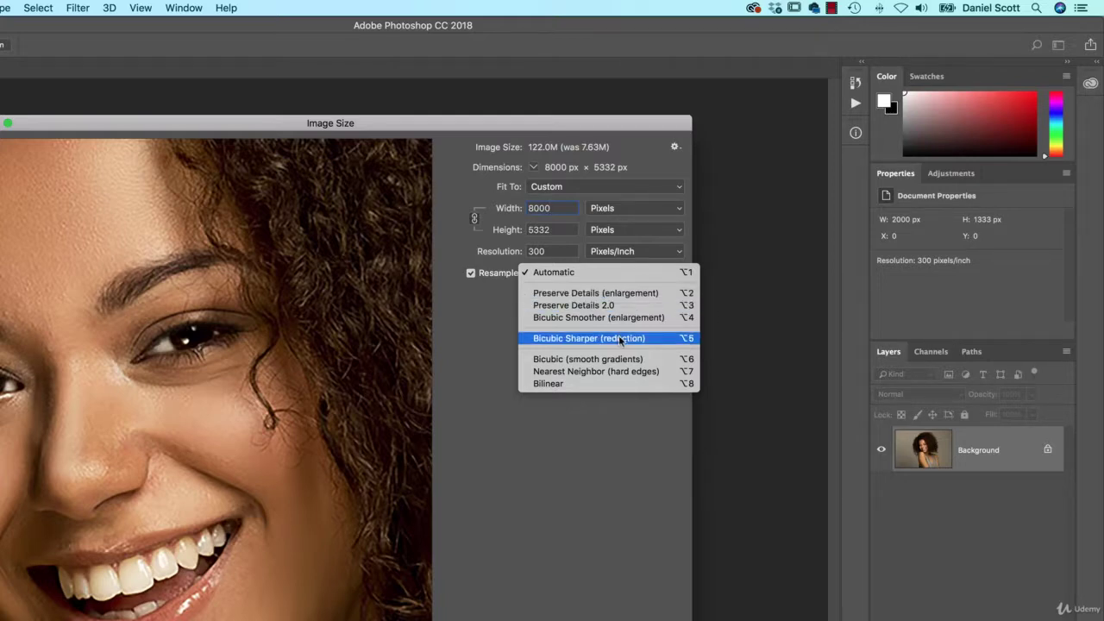
{"action": "left_click", "coordinate": [610, 291]}
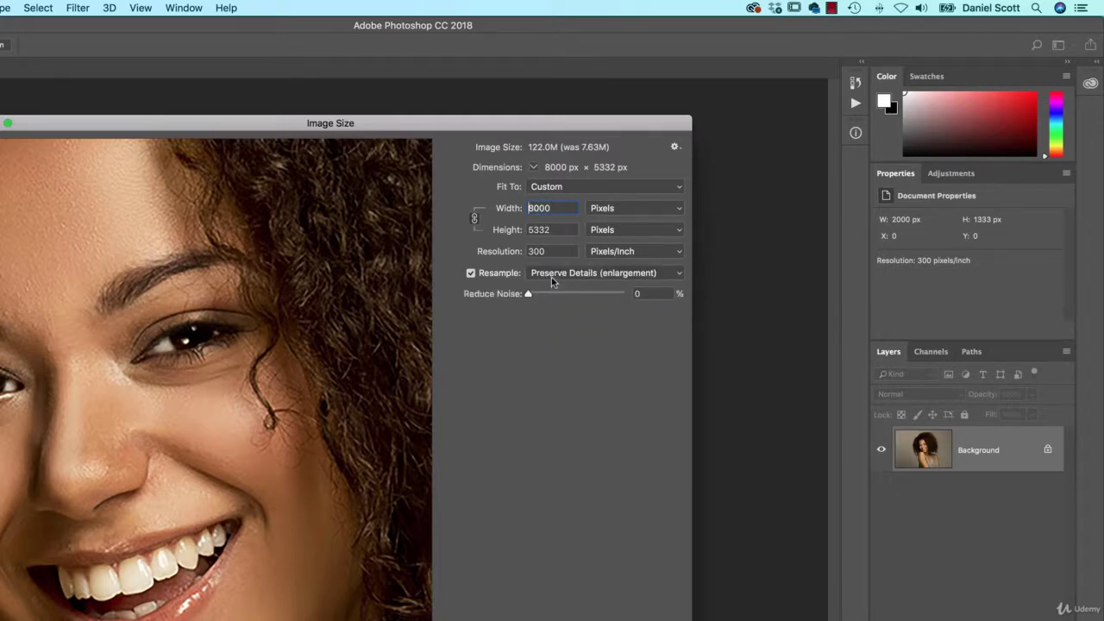
{"action": "left_click", "coordinate": [552, 274]}
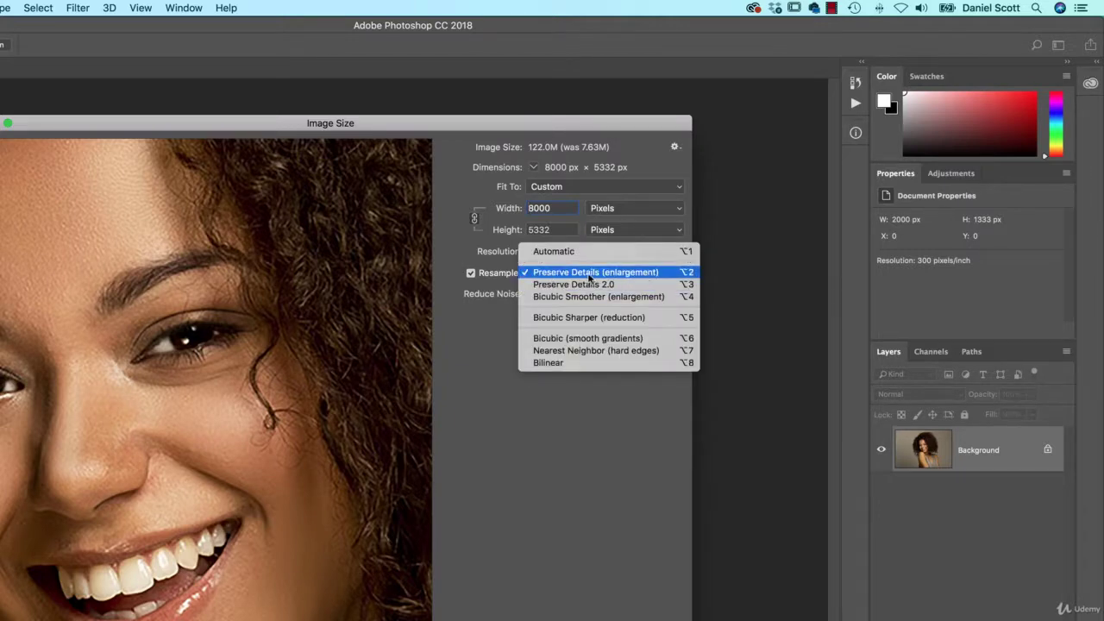
{"action": "left_click", "coordinate": [643, 274]}
{"action": "left_click_drag", "start_coordinate": [529, 294], "coordinate": [588, 298]}
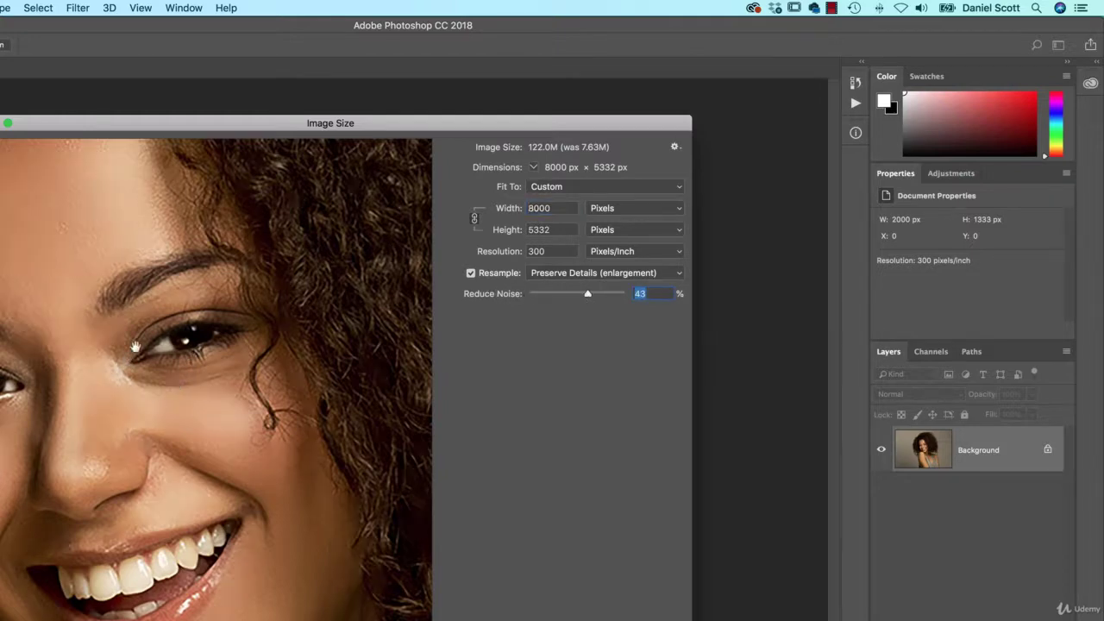
{"action": "mouse_move", "coordinate": [572, 293]}
{"action": "left_mouse_down"}
{"action": "mouse_move", "coordinate": [539, 295]}
{"action": "mouse_move", "coordinate": [584, 295]}
{"action": "left_mouse_up"}
{"action": "left_click", "coordinate": [569, 277]}
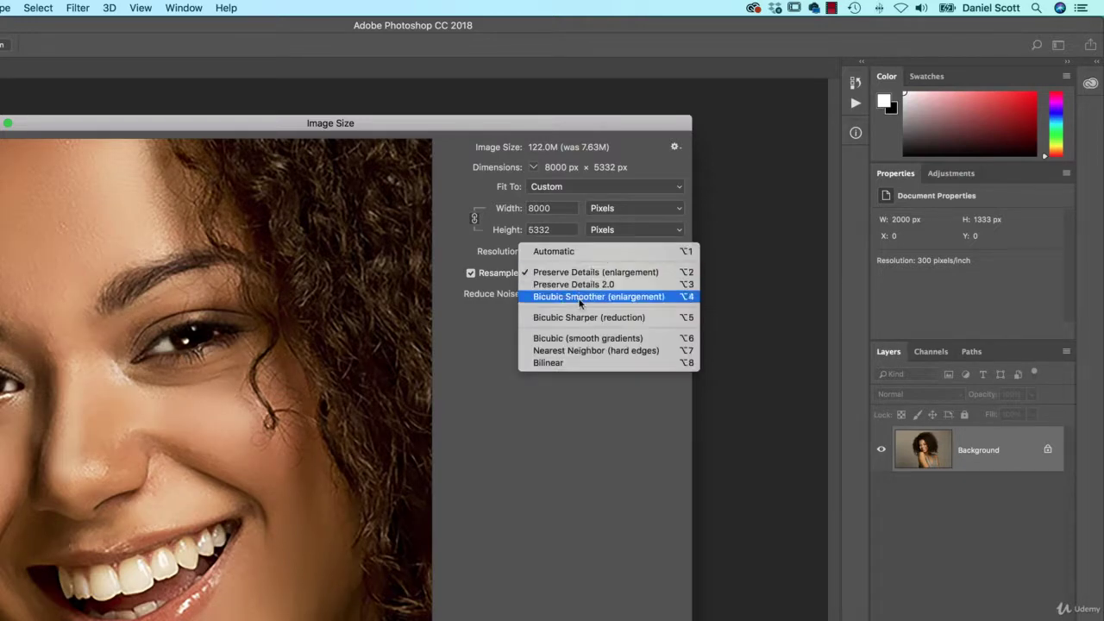
{"action": "left_click", "coordinate": [576, 273]}
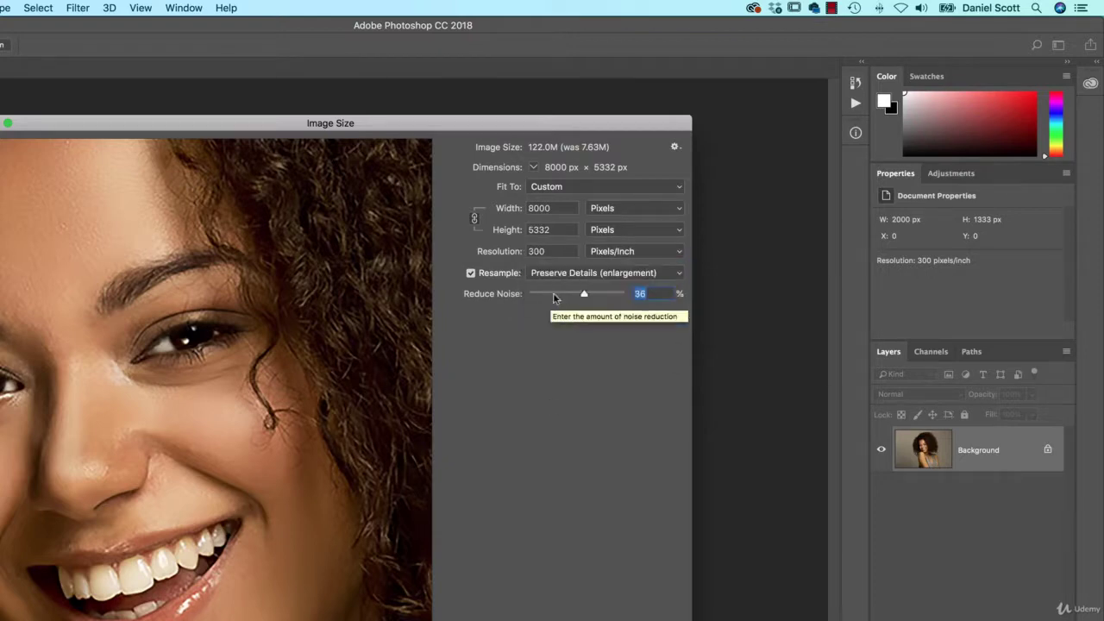
Compare the preview under Preserve Details (enlargement), Preserve Details 2.0 and Bicubic Smoother (enlargement) resampling
{"action": "left_click", "coordinate": [557, 275]}
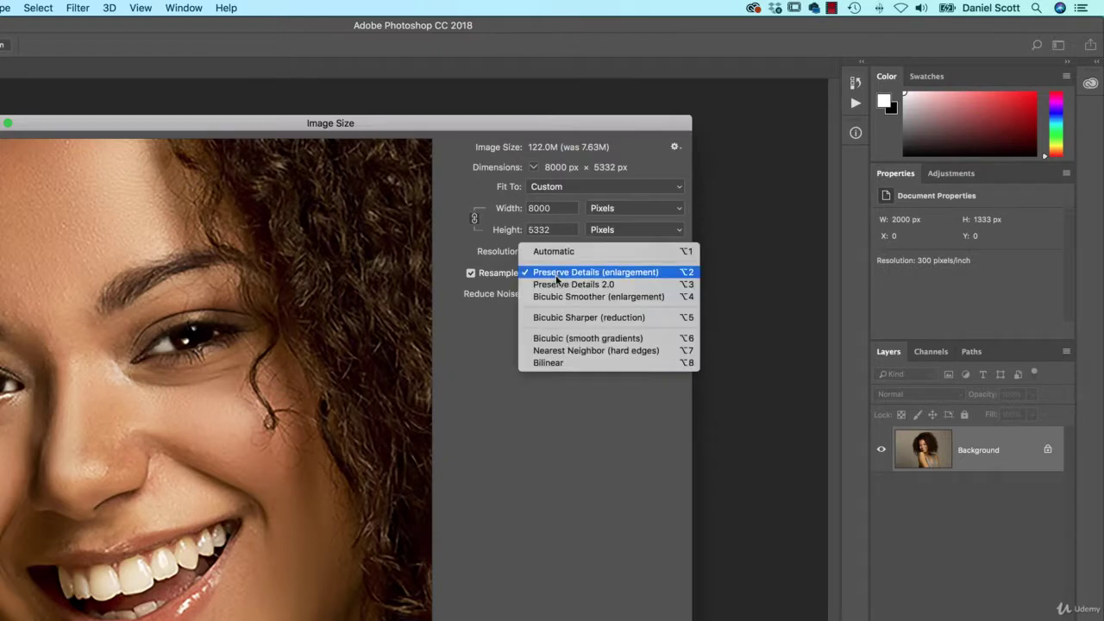
{"action": "left_click", "coordinate": [558, 285]}
{"action": "left_click", "coordinate": [565, 276]}
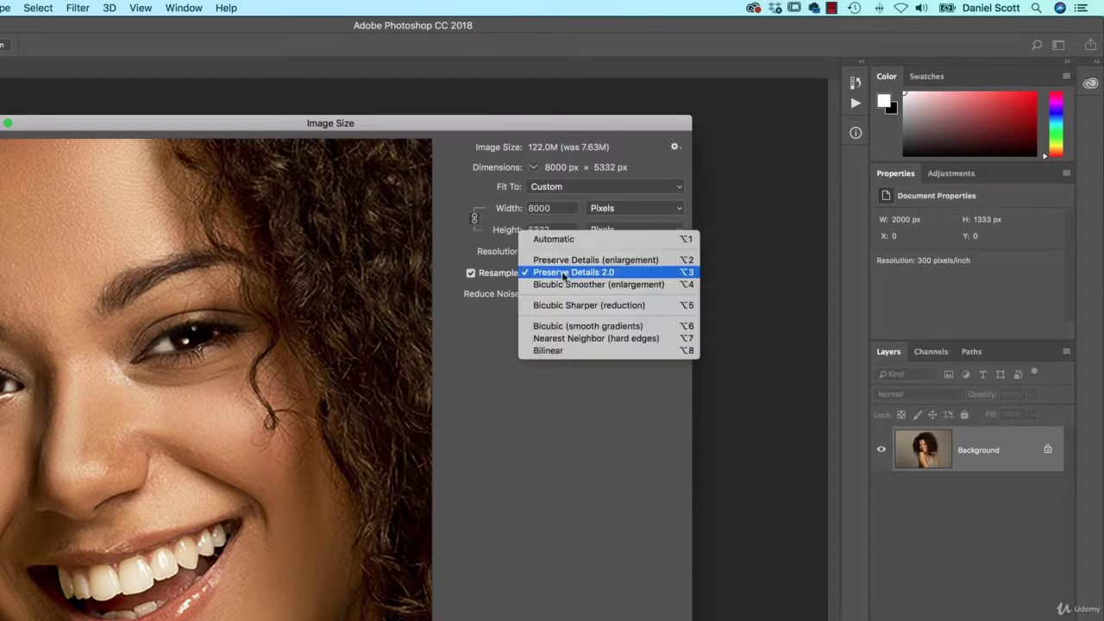
{"action": "left_click", "coordinate": [563, 284]}
{"action": "left_click", "coordinate": [563, 282]}
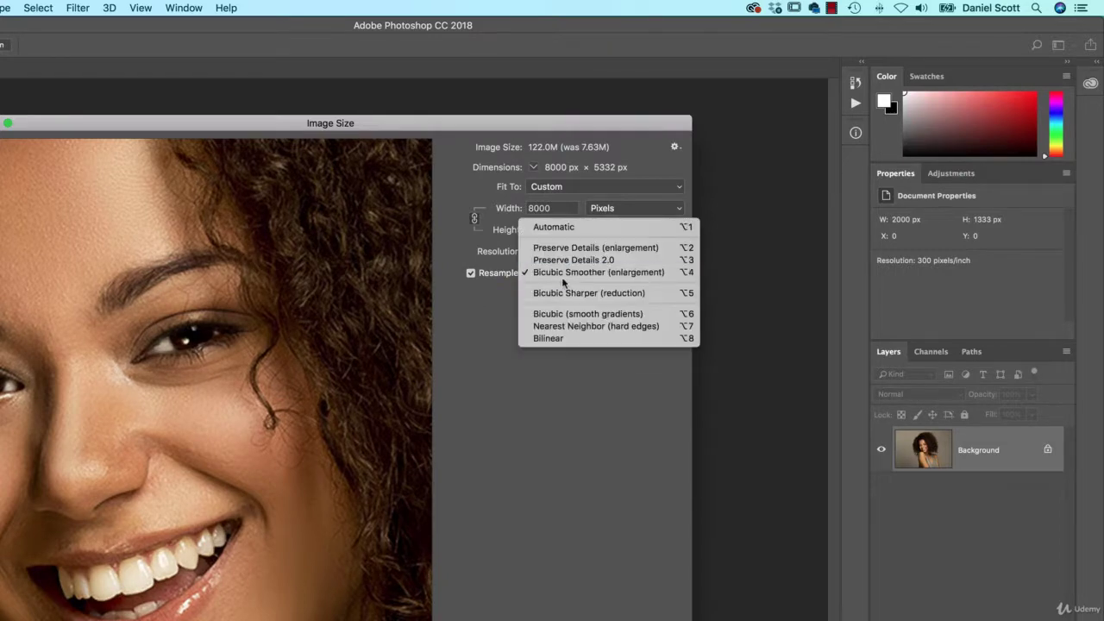
{"action": "left_click", "coordinate": [567, 248]}
{"action": "left_click", "coordinate": [561, 276]}
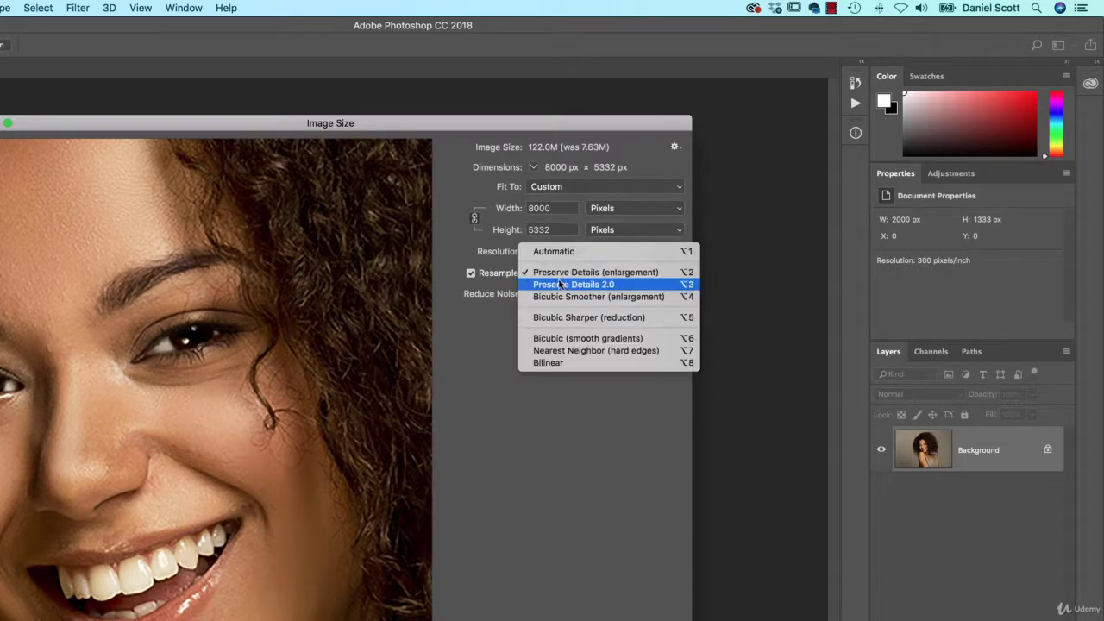
{"action": "left_click", "coordinate": [561, 285]}
{"action": "left_click", "coordinate": [566, 272]}
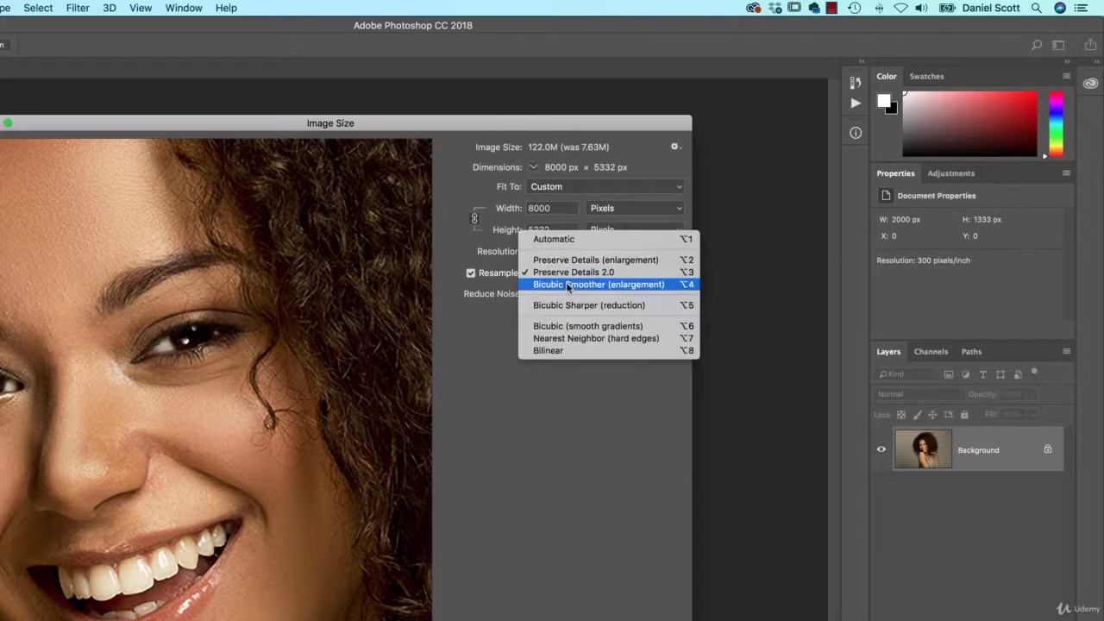
{"action": "left_click", "coordinate": [568, 285]}
{"action": "left_click", "coordinate": [568, 274]}
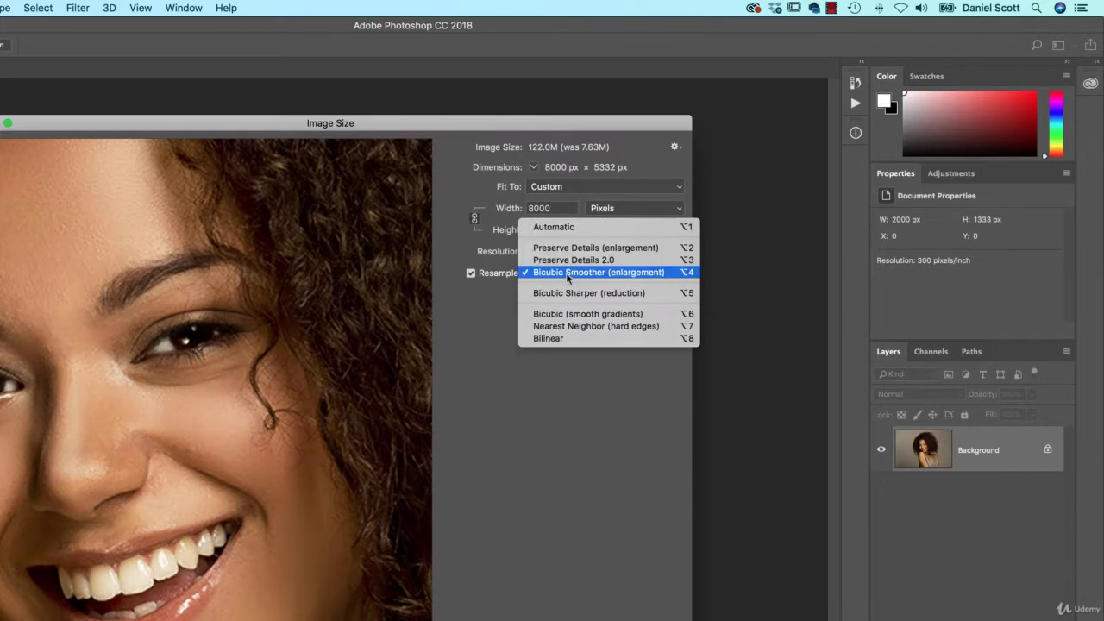
{"action": "left_click", "coordinate": [568, 248]}
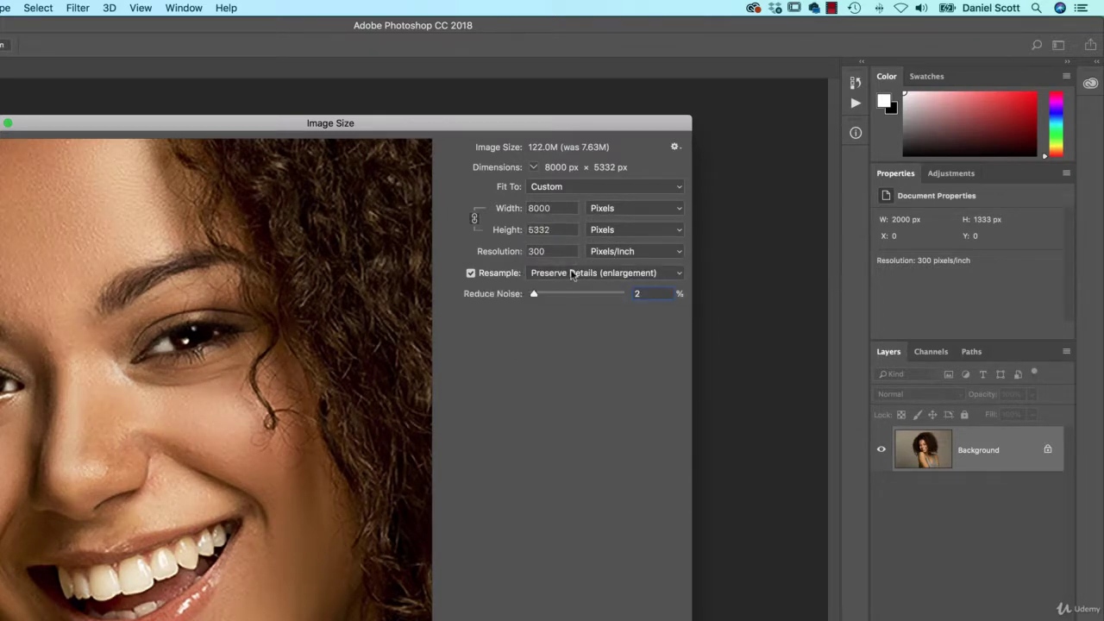
Try Preserve Details 2.0 as the resampling method, review the remaining methods, and cancel the image resize
{"action": "left_click", "coordinate": [571, 274]}
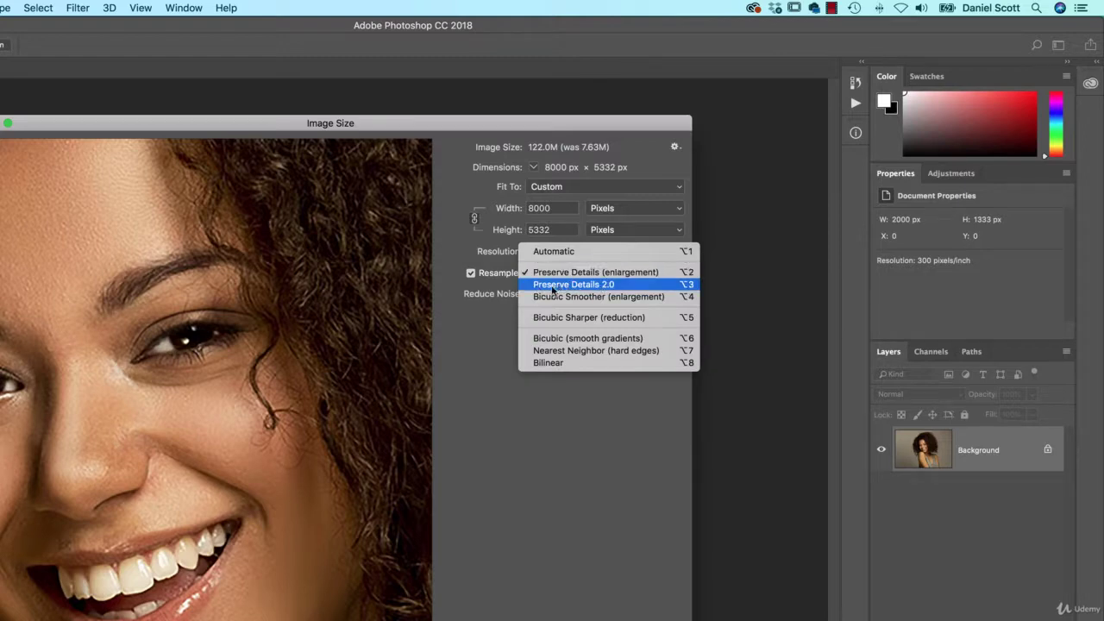
{"action": "left_click", "coordinate": [610, 290]}
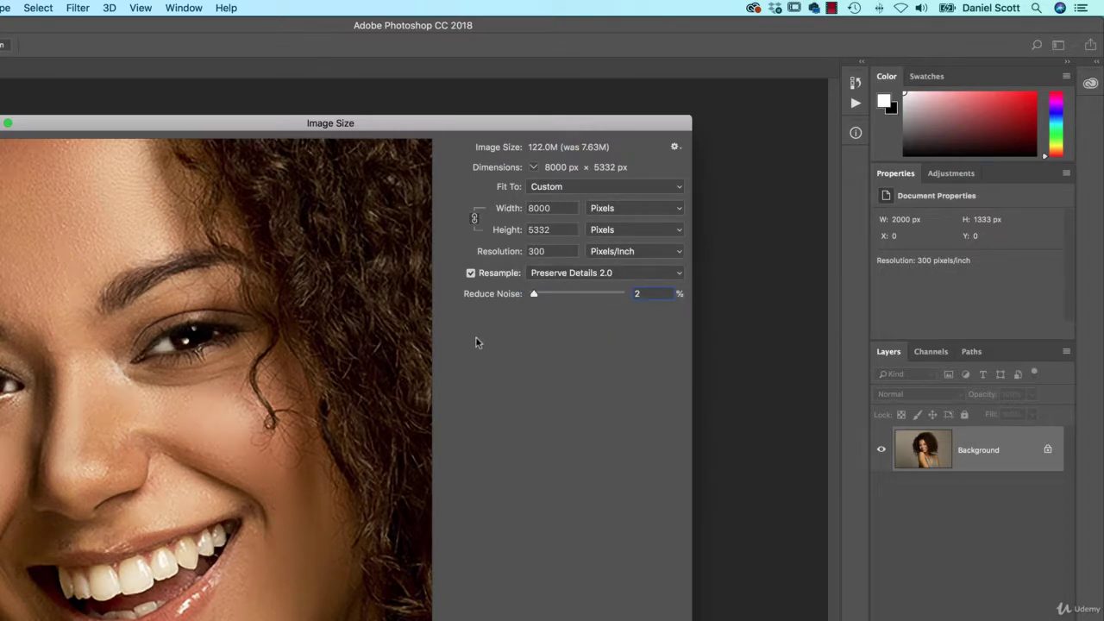
{"action": "left_click", "coordinate": [578, 273]}
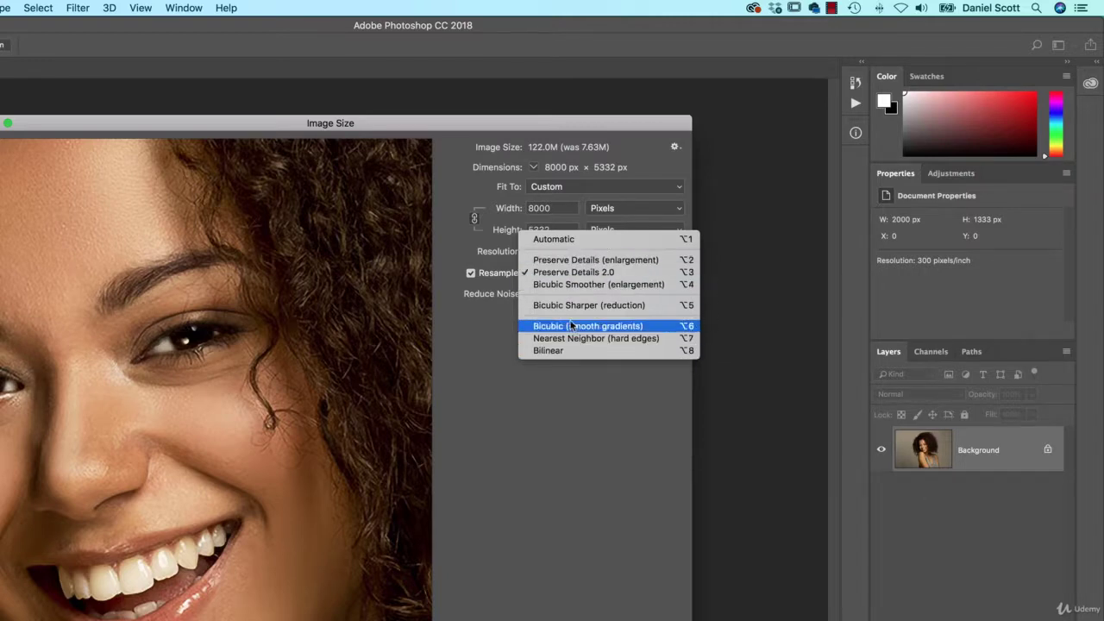
{"action": "left_click", "coordinate": [490, 372]}
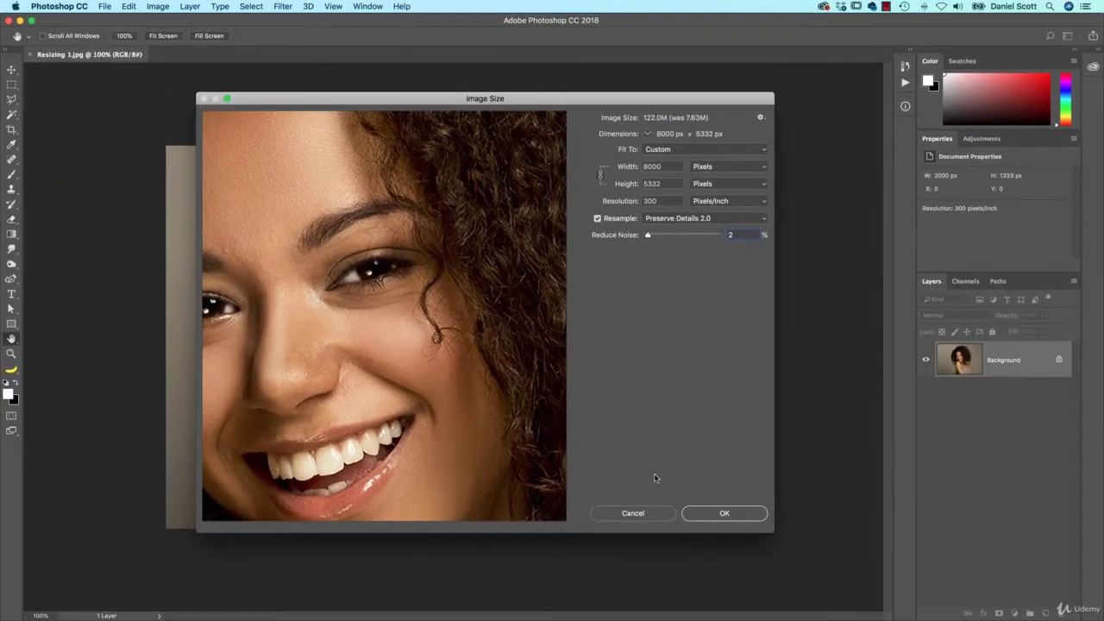
{"action": "left_click", "coordinate": [631, 513]}
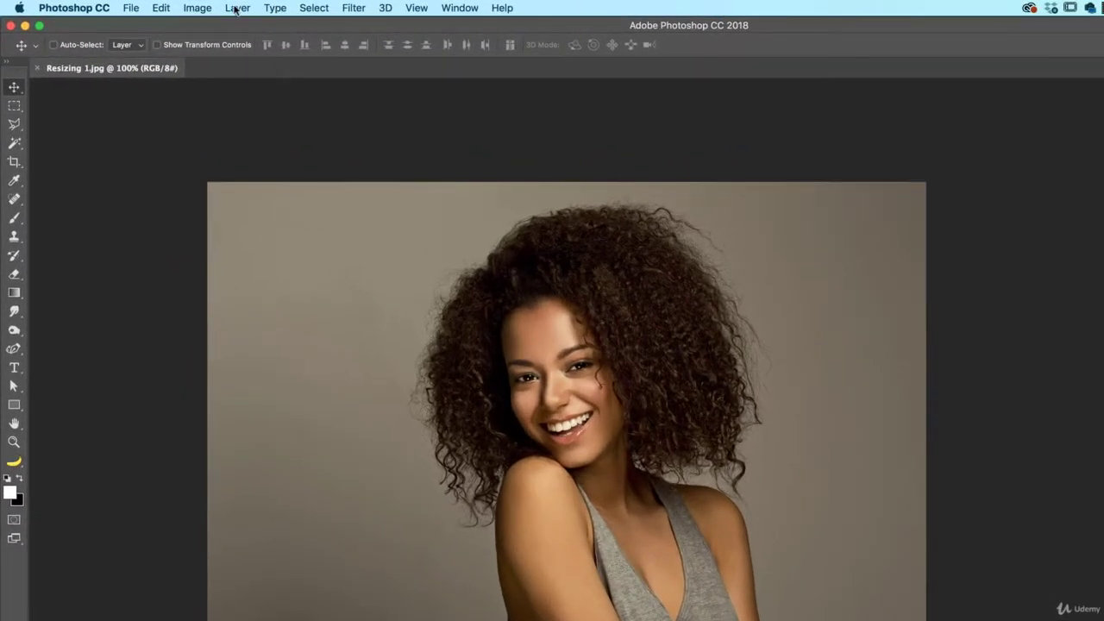
Duplicate the Background layer of Resizing 1.jpg into a new document named Option 1
{"action": "left_click", "coordinate": [235, 9]}
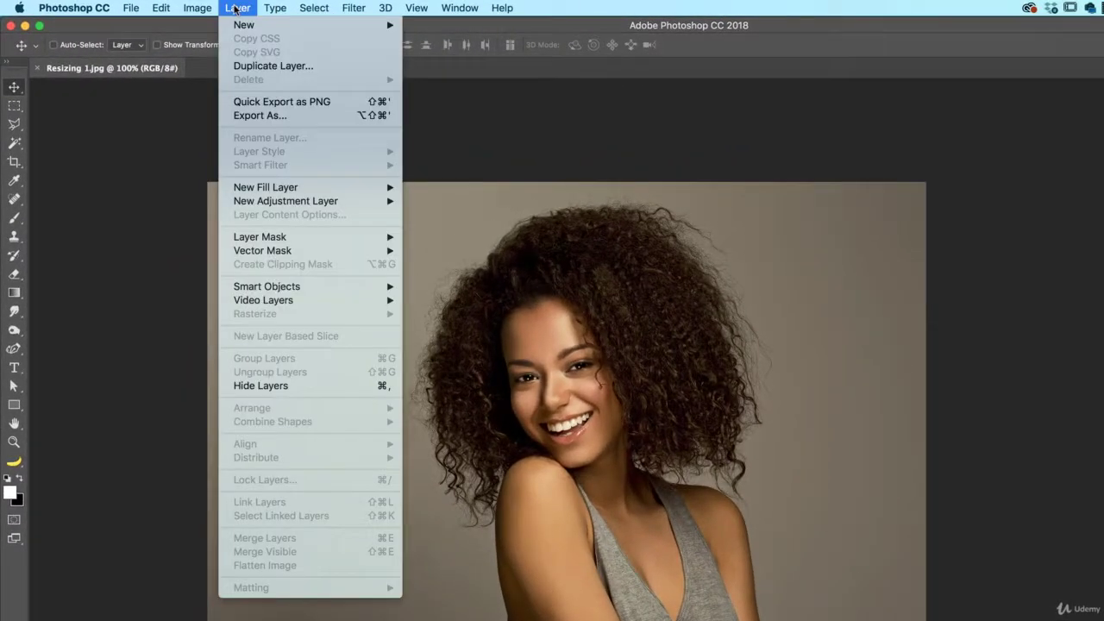
{"action": "left_click", "coordinate": [263, 65]}
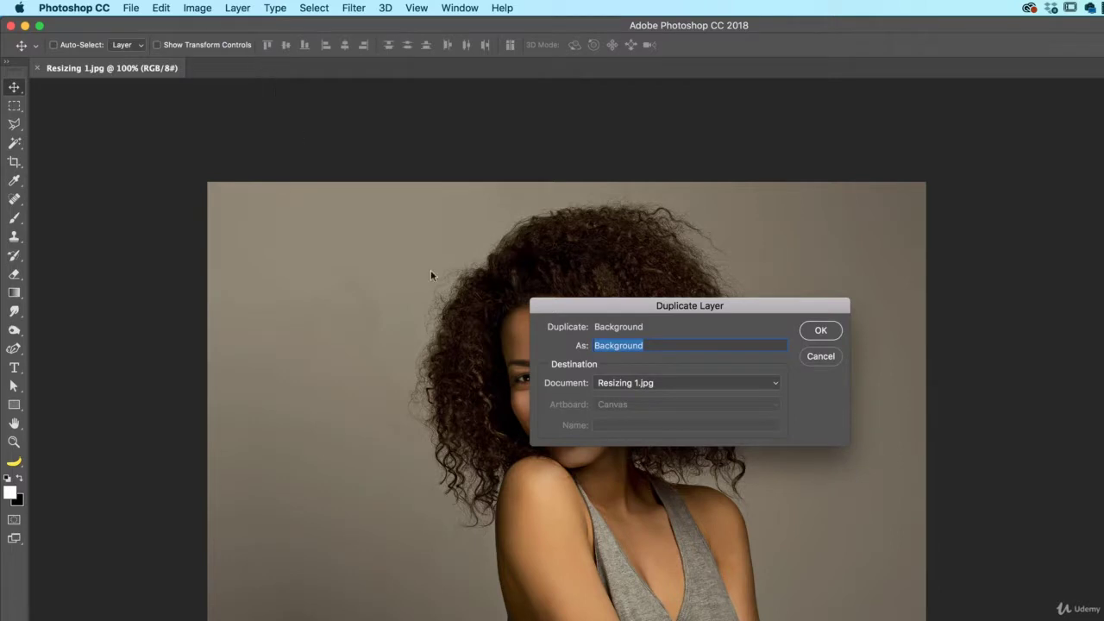
{"action": "left_click", "coordinate": [647, 384]}
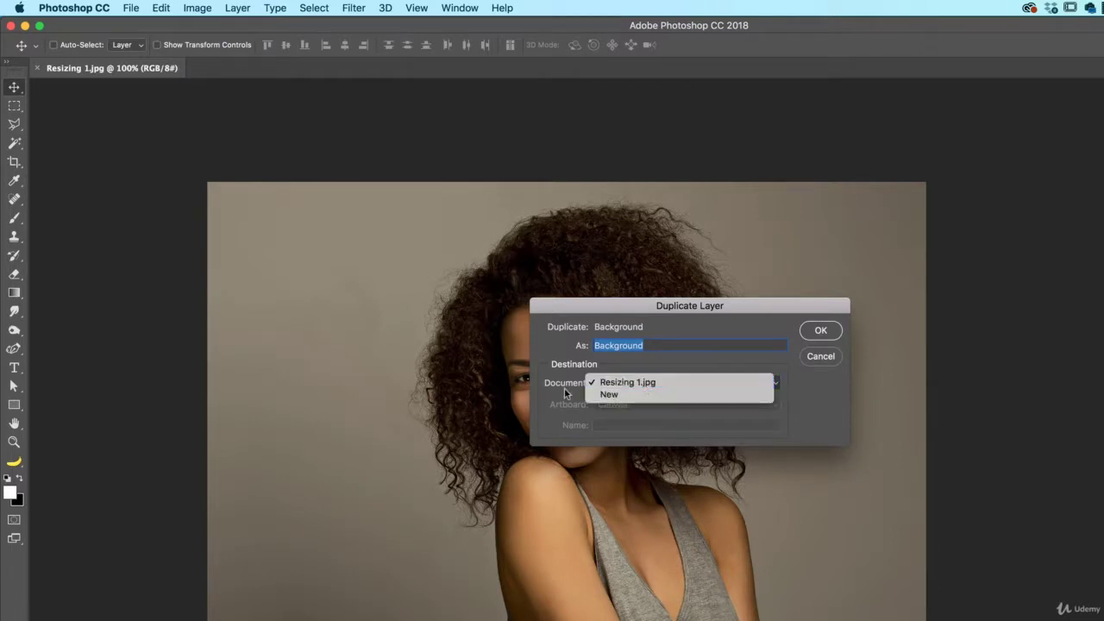
{"action": "left_click", "coordinate": [611, 394]}
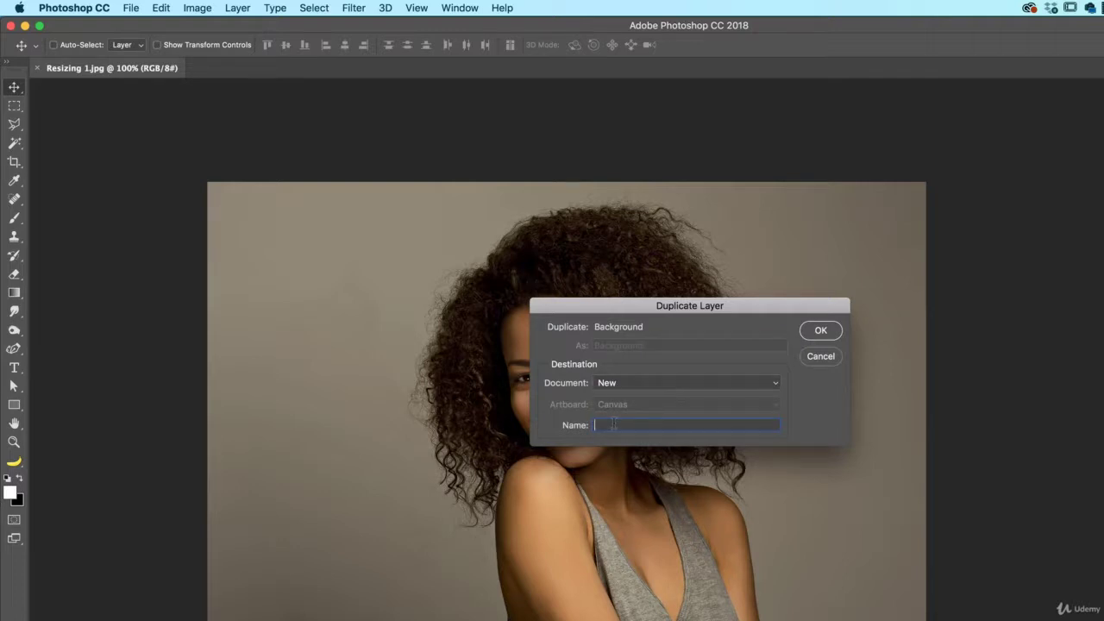
{"action": "type", "text": "Option 1"}
{"action": "left_click", "coordinate": [833, 332]}
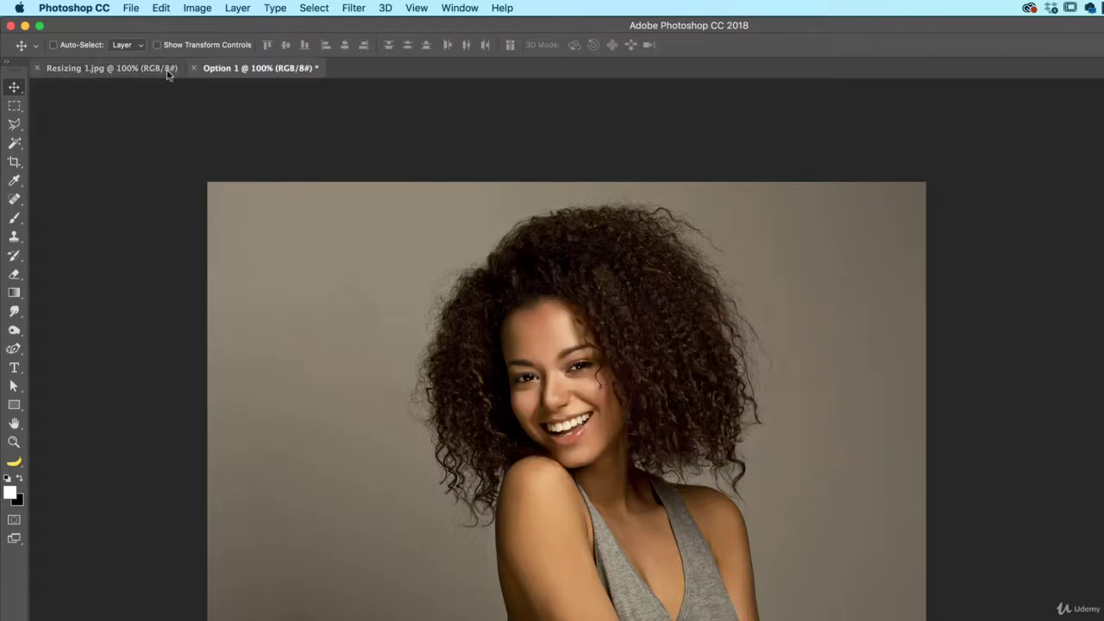
Return to Resizing 1.jpg and duplicate its Background layer into a new document named Option 2
{"action": "left_click", "coordinate": [109, 69]}
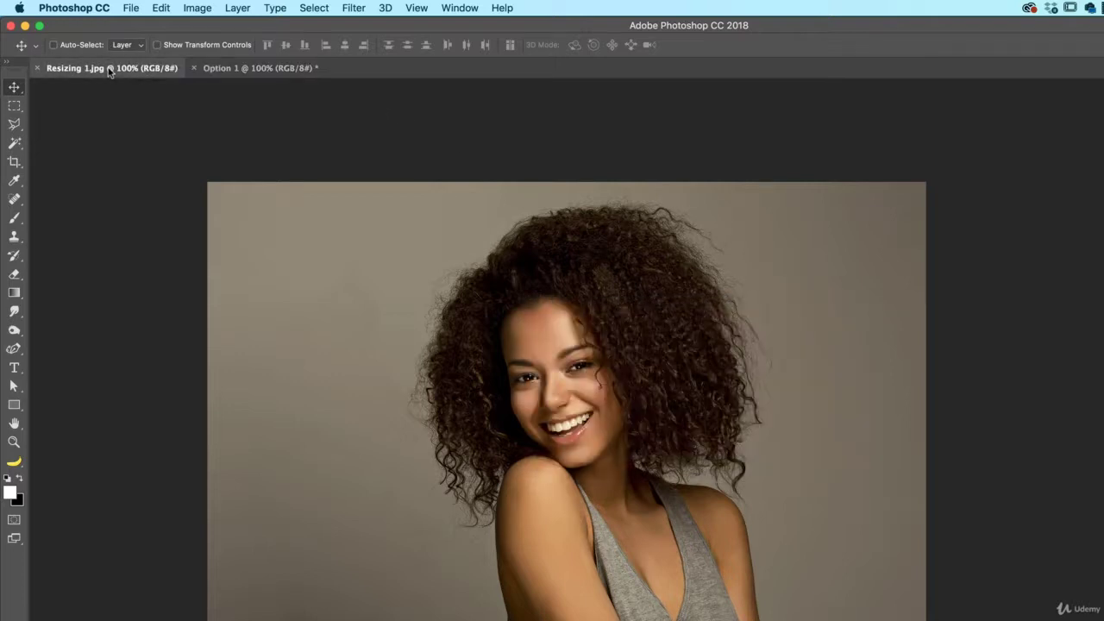
{"action": "left_click", "coordinate": [249, 69]}
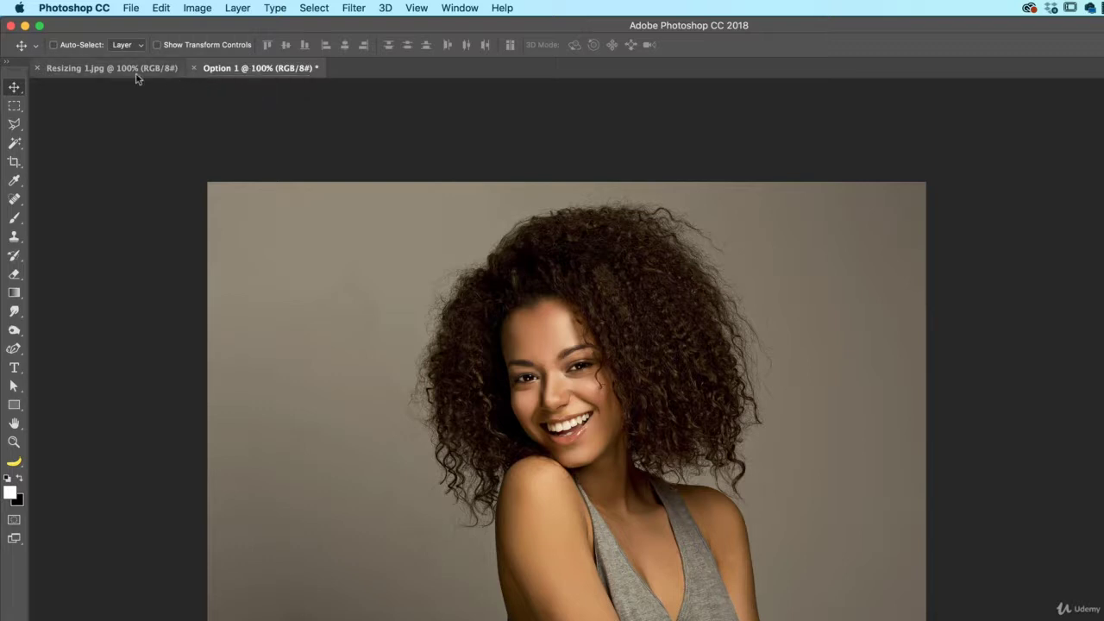
{"action": "left_click", "coordinate": [91, 69]}
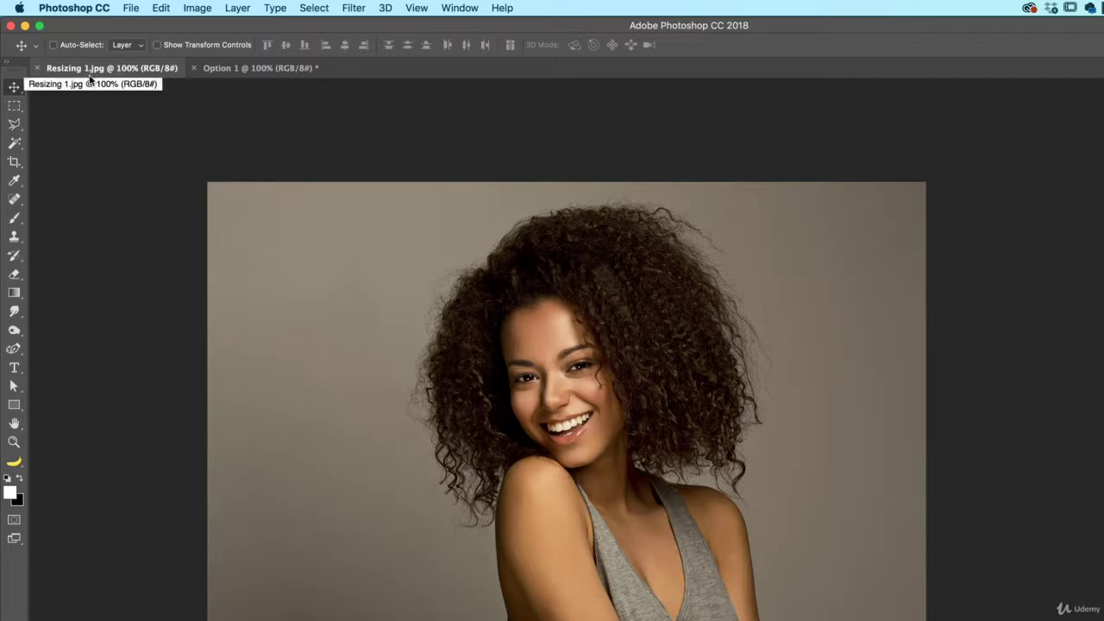
{"action": "left_click", "coordinate": [199, 7]}
{"action": "mouse_move", "coordinate": [237, 7]}
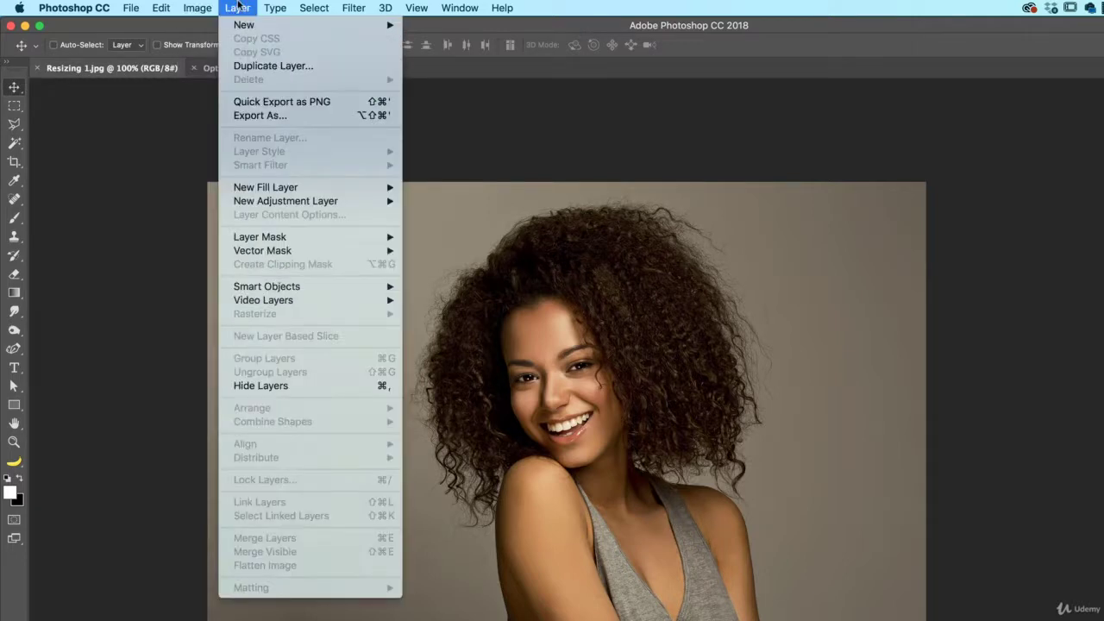
{"action": "left_click", "coordinate": [282, 64]}
{"action": "left_click", "coordinate": [644, 382]}
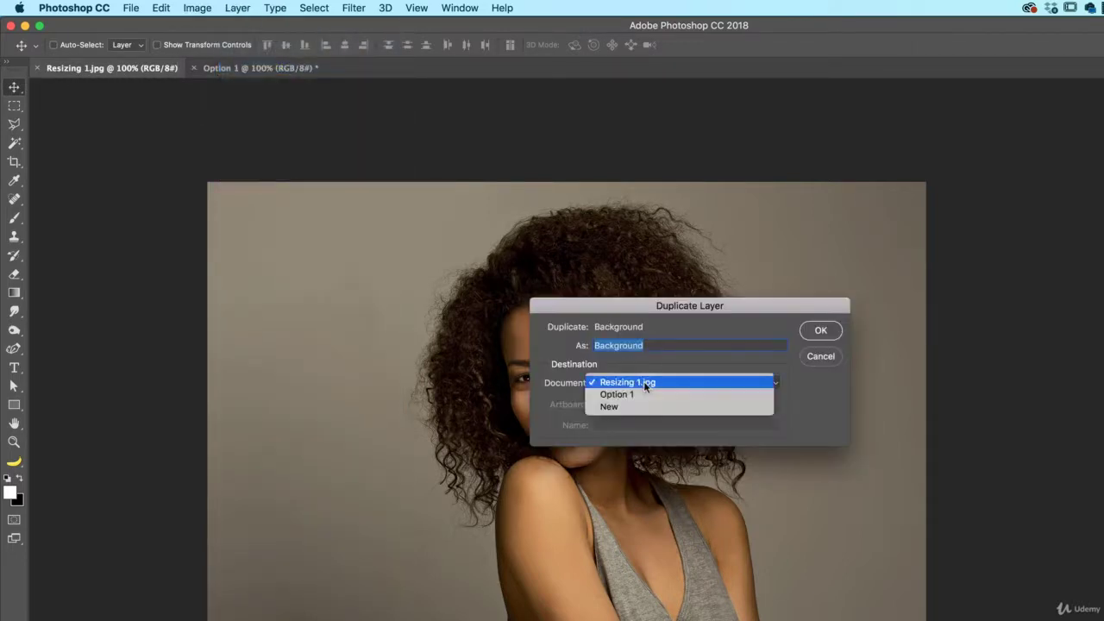
{"action": "left_click", "coordinate": [645, 409]}
{"action": "left_click", "coordinate": [617, 424]}
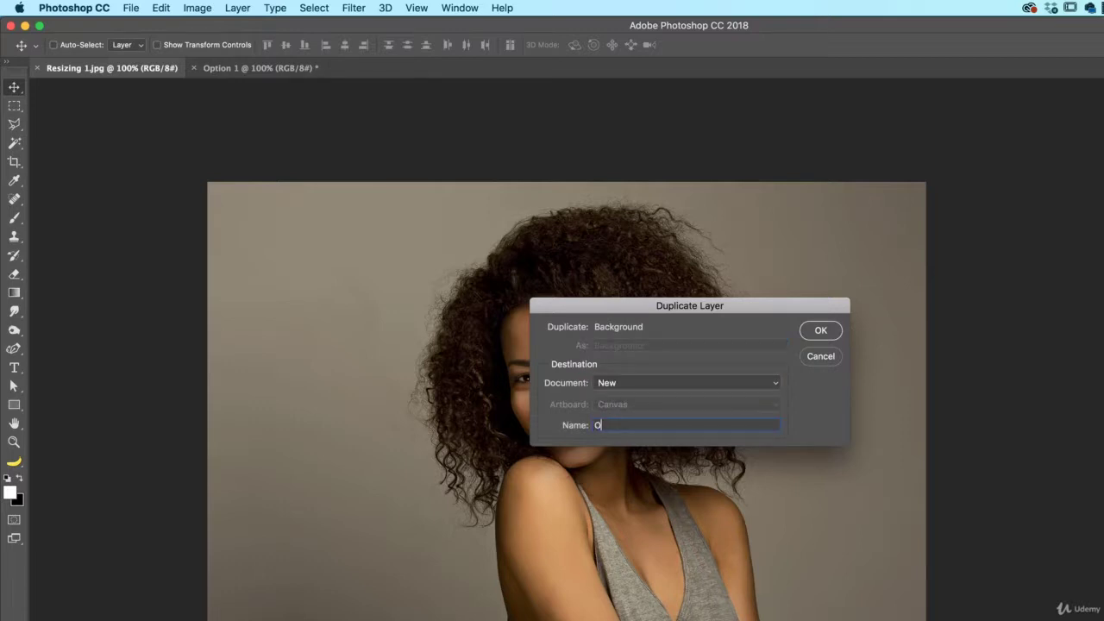
{"action": "left_click", "coordinate": [821, 330]}
Duplicate the Background layer of Resizing 1.jpg once more, into a new document named Option 3
{"action": "left_click", "coordinate": [164, 69]}
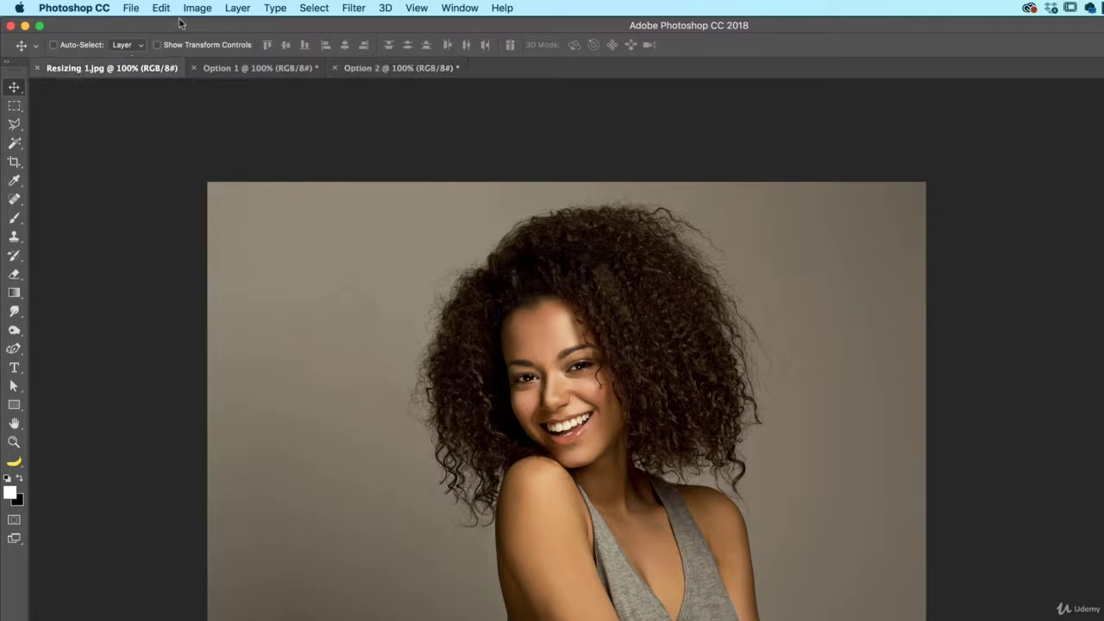
{"action": "left_click", "coordinate": [193, 8]}
{"action": "mouse_move", "coordinate": [242, 9]}
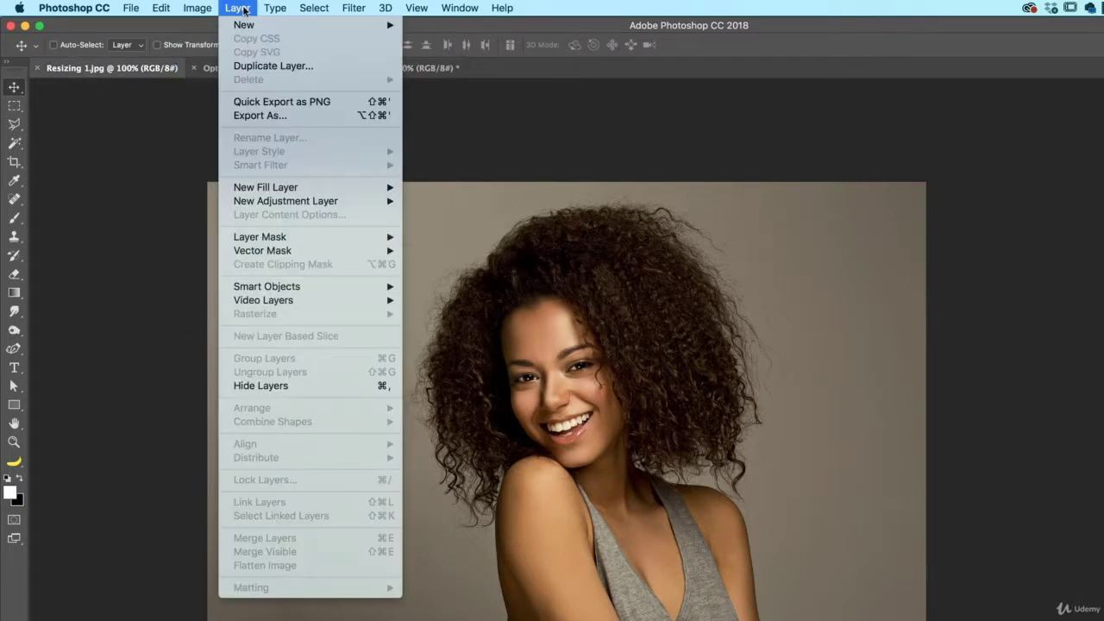
{"action": "left_click", "coordinate": [257, 63]}
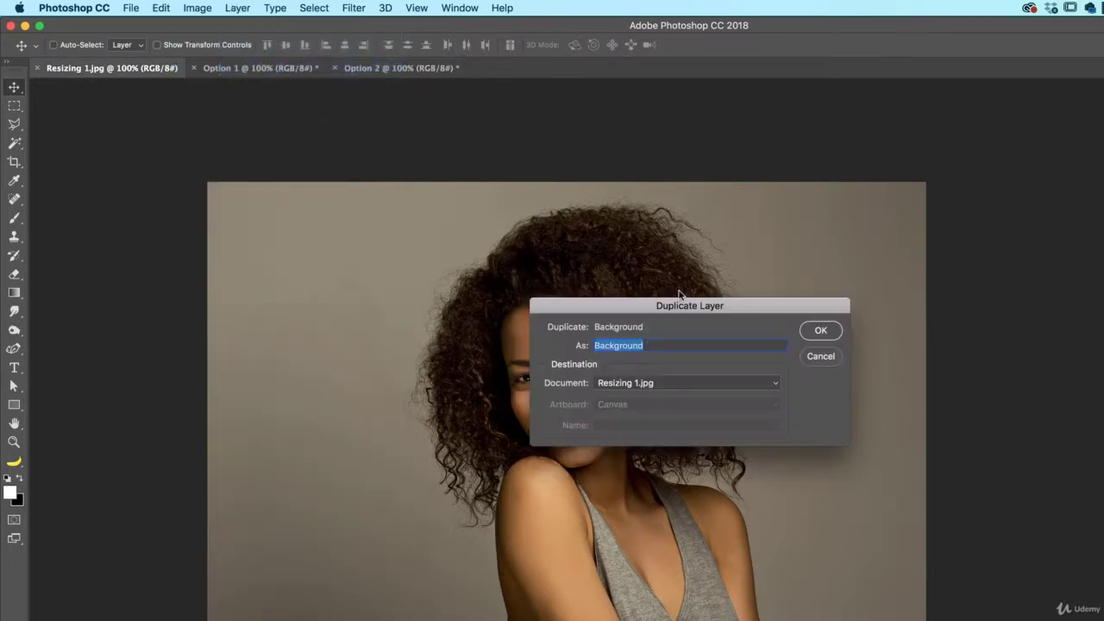
{"action": "left_click", "coordinate": [650, 385]}
{"action": "left_click", "coordinate": [613, 418]}
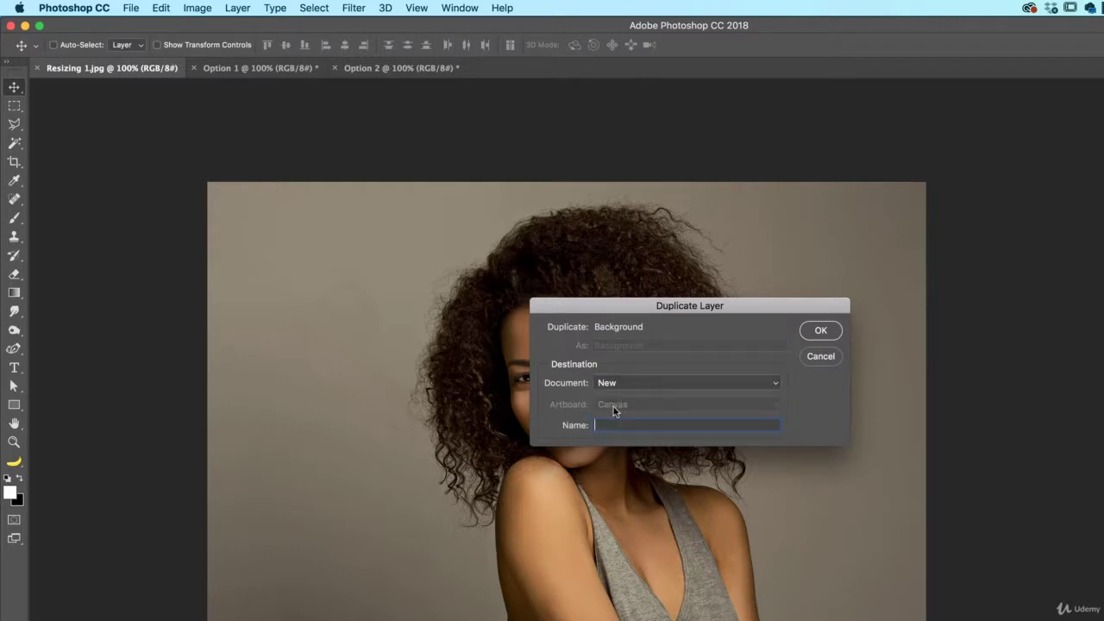
{"action": "type", "text": "ption 3"}
{"action": "left_click", "coordinate": [822, 331]}
Close the original Resizing 1.jpg and look through the Option 1, Option 2 and Option 3 documents
{"action": "left_click", "coordinate": [95, 67]}
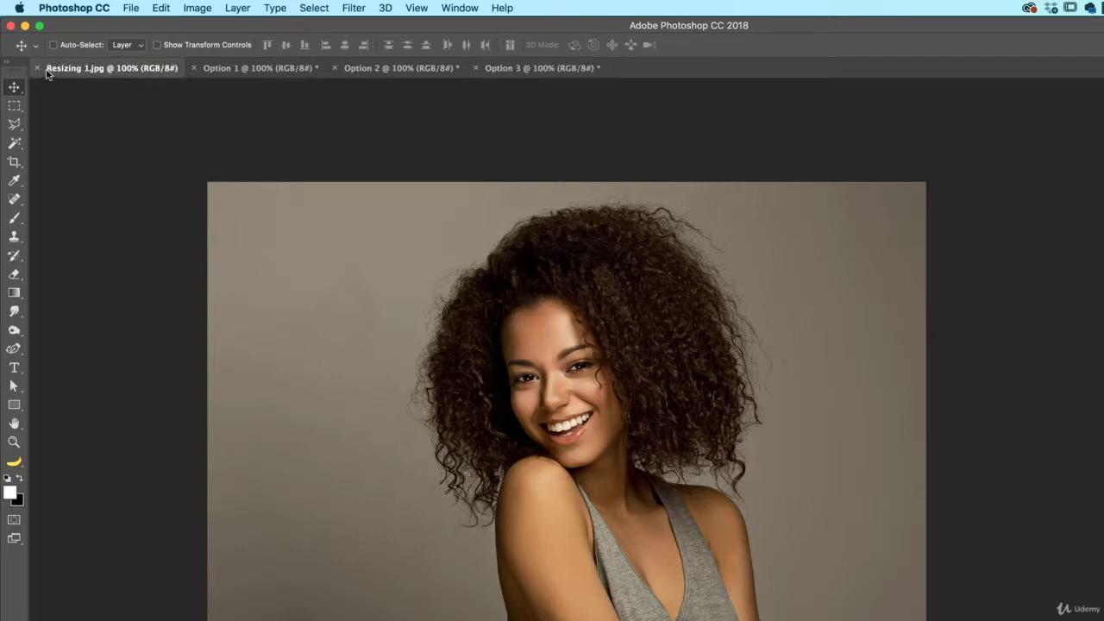
{"action": "left_click", "coordinate": [36, 67]}
{"action": "left_click", "coordinate": [102, 74]}
{"action": "left_click", "coordinate": [259, 75]}
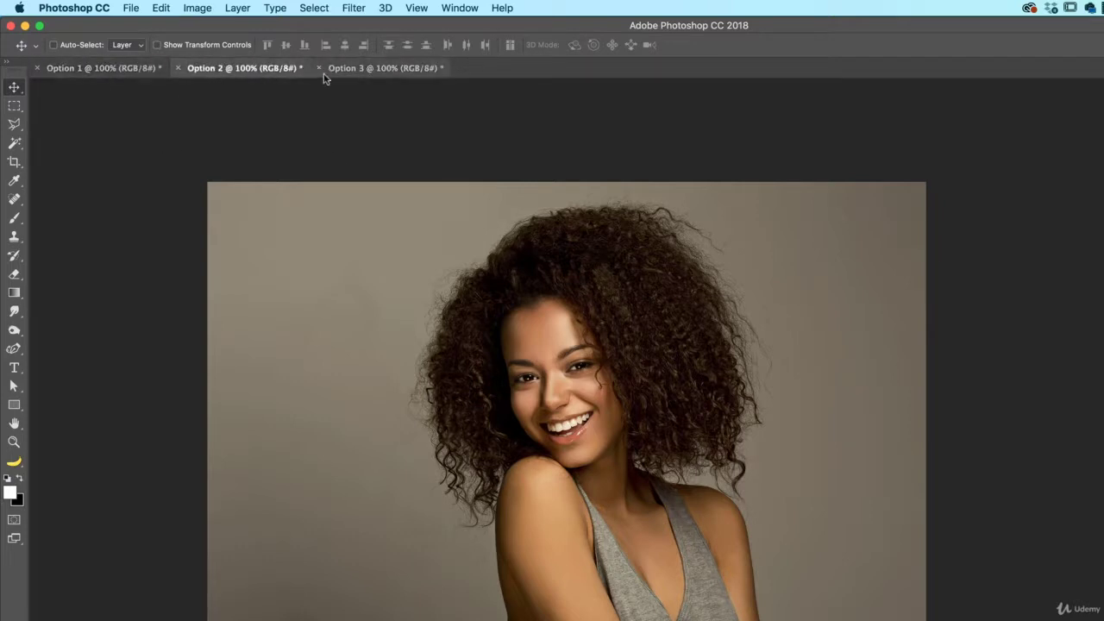
{"action": "left_click", "coordinate": [340, 74]}
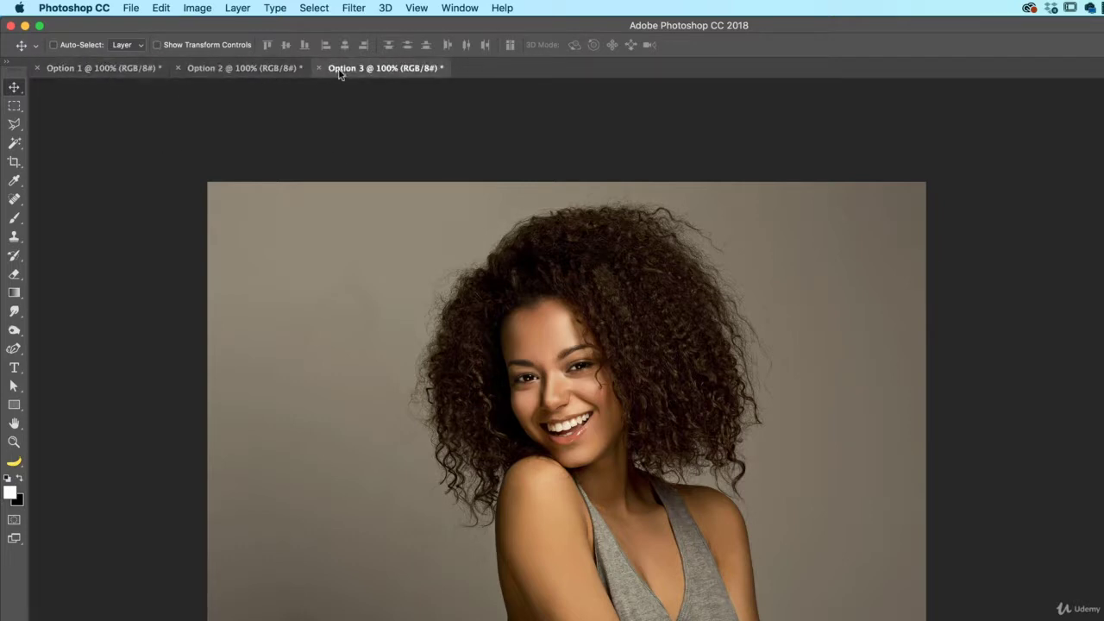
Resize the Option 1 image to 8000 pixels wide with Preserve Details (enlargement) resampling
{"action": "left_click", "coordinate": [93, 72]}
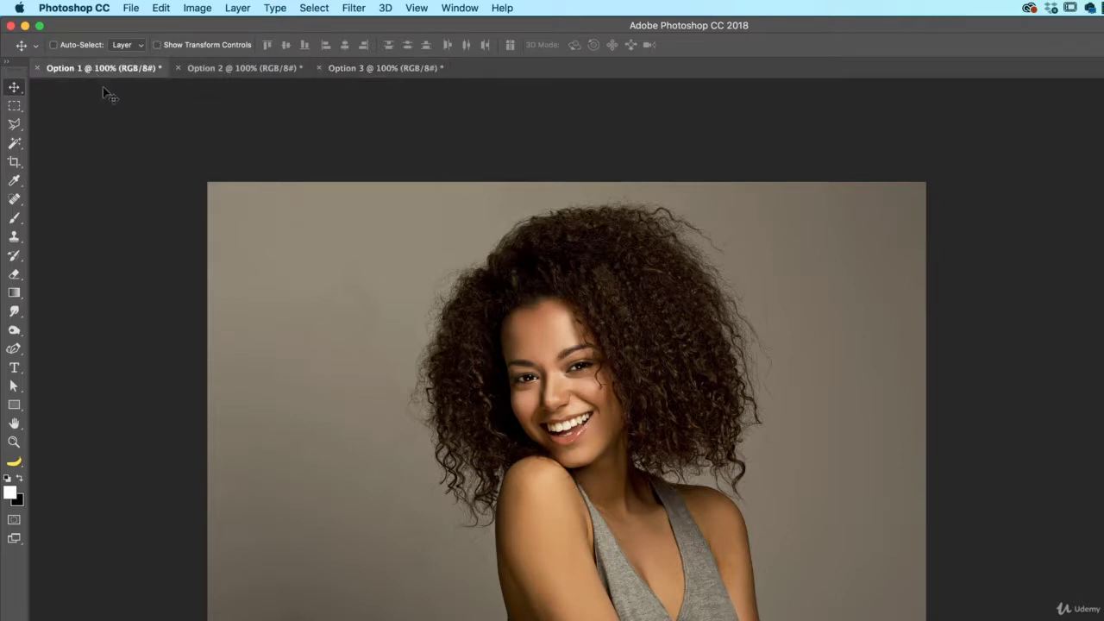
{"action": "left_click", "coordinate": [198, 8]}
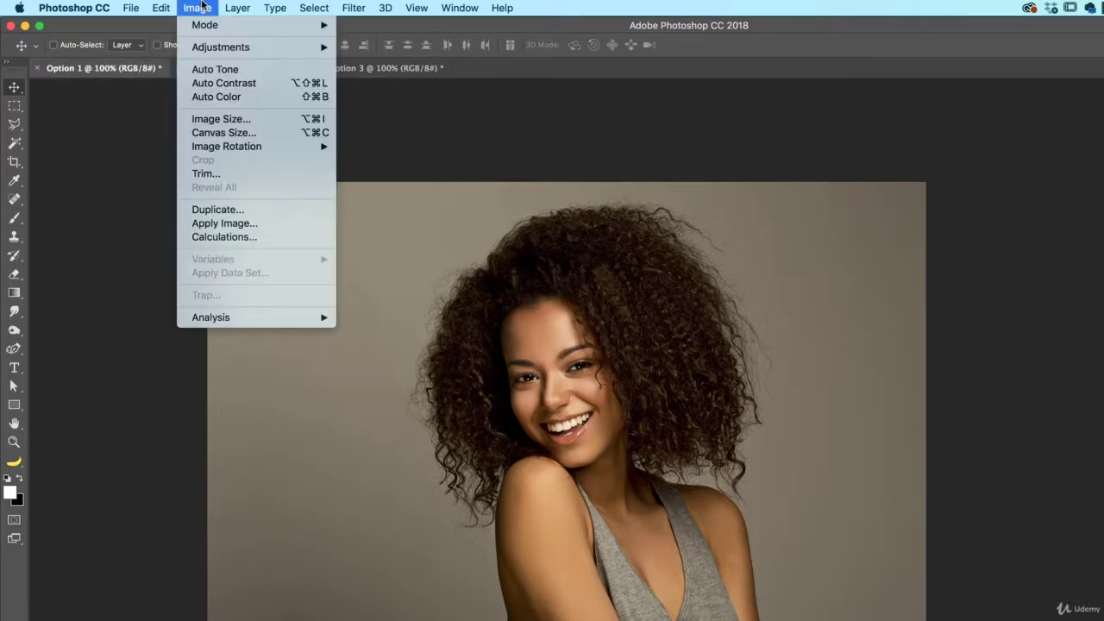
{"action": "left_click", "coordinate": [238, 122]}
{"action": "type", "text": "8000"}
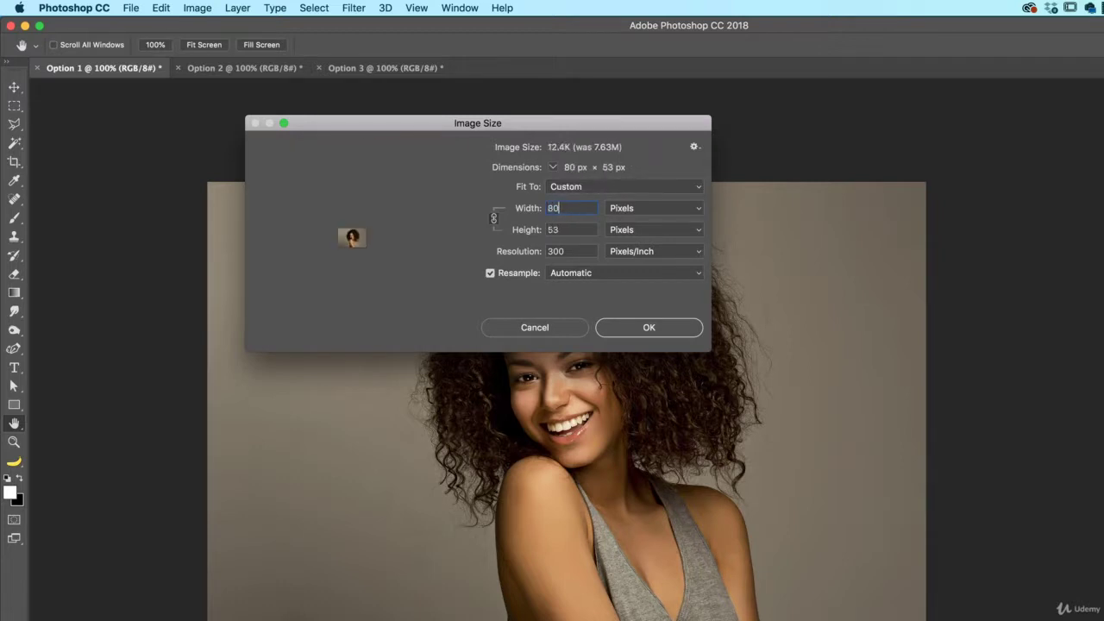
{"action": "left_click", "coordinate": [586, 274]}
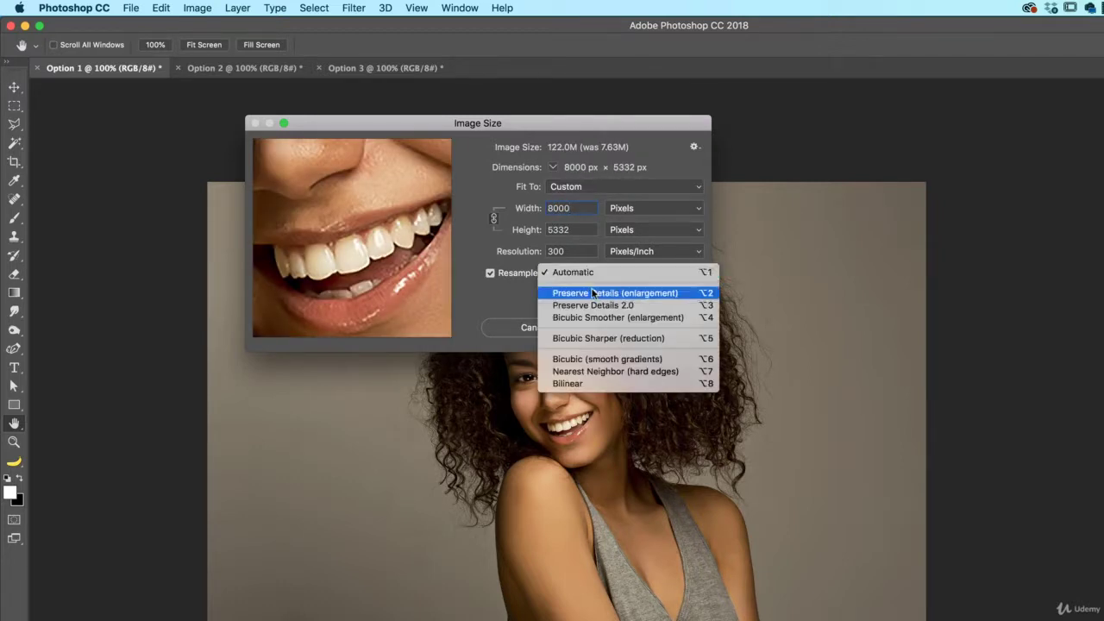
{"action": "left_click", "coordinate": [586, 295]}
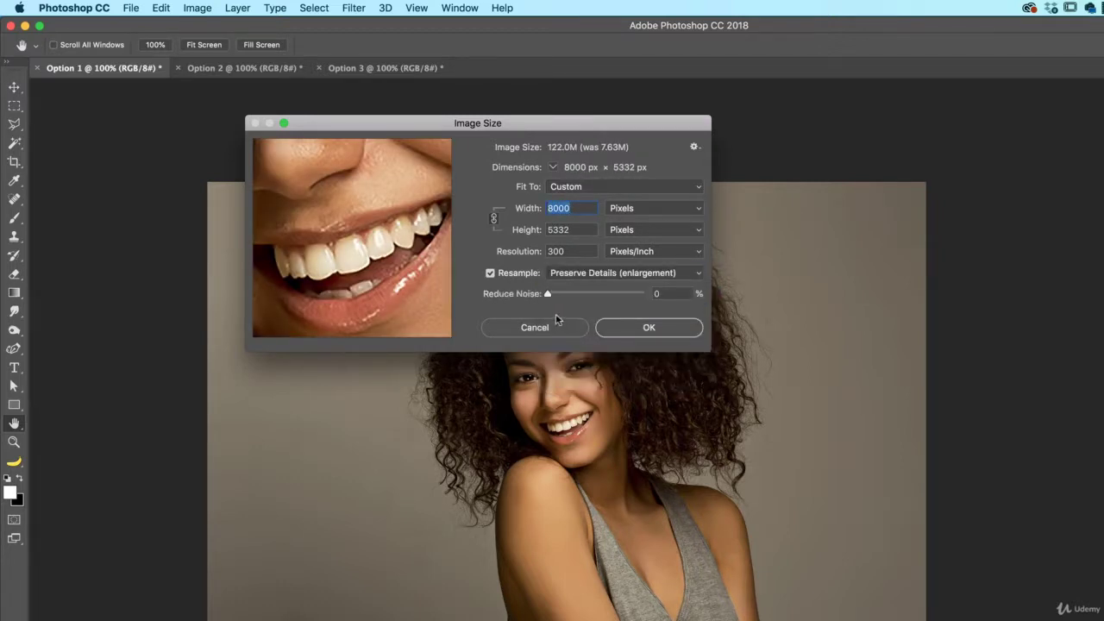
{"action": "left_click", "coordinate": [643, 333]}
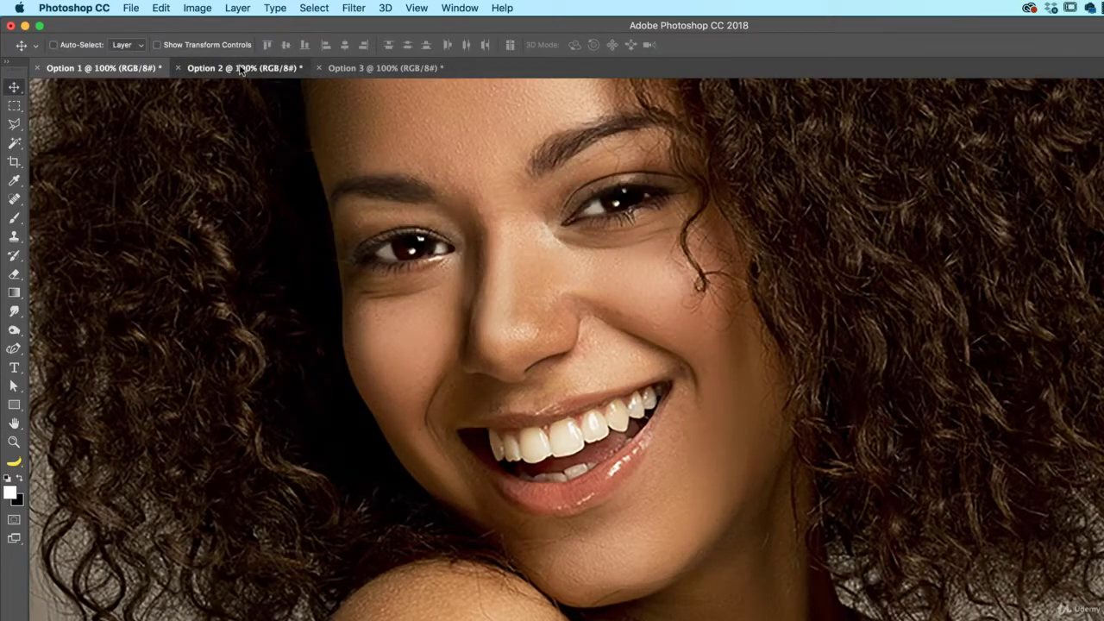
Resize the Option 2 image to 8000 pixels wide with Preserve Details 2.0 resampling
{"action": "key", "text": "super+0"}
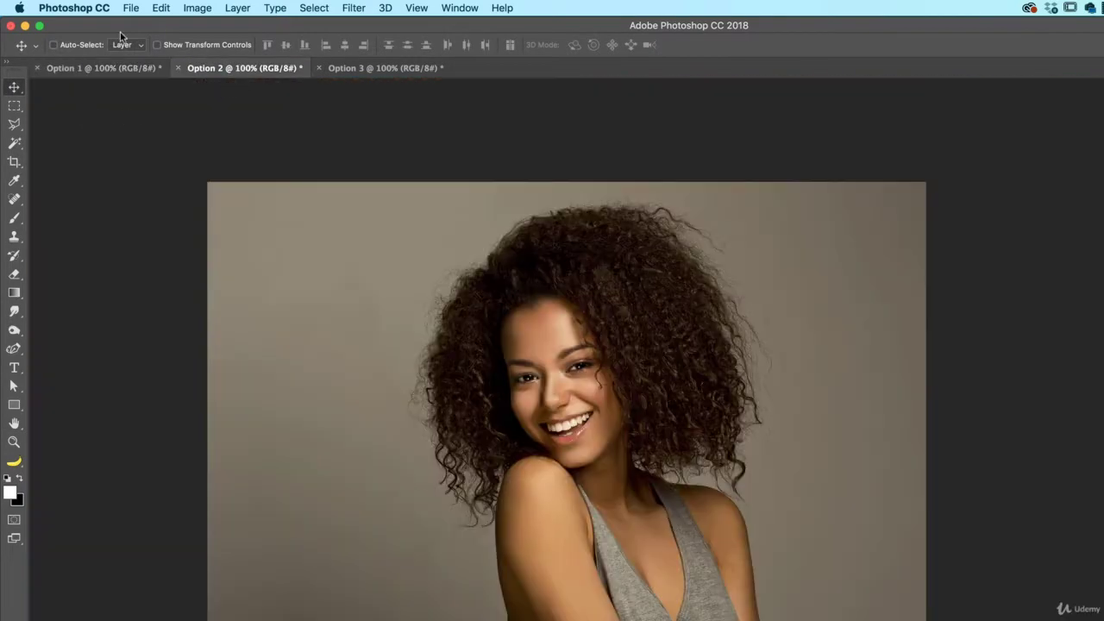
{"action": "left_click", "coordinate": [198, 8]}
{"action": "left_click", "coordinate": [233, 120]}
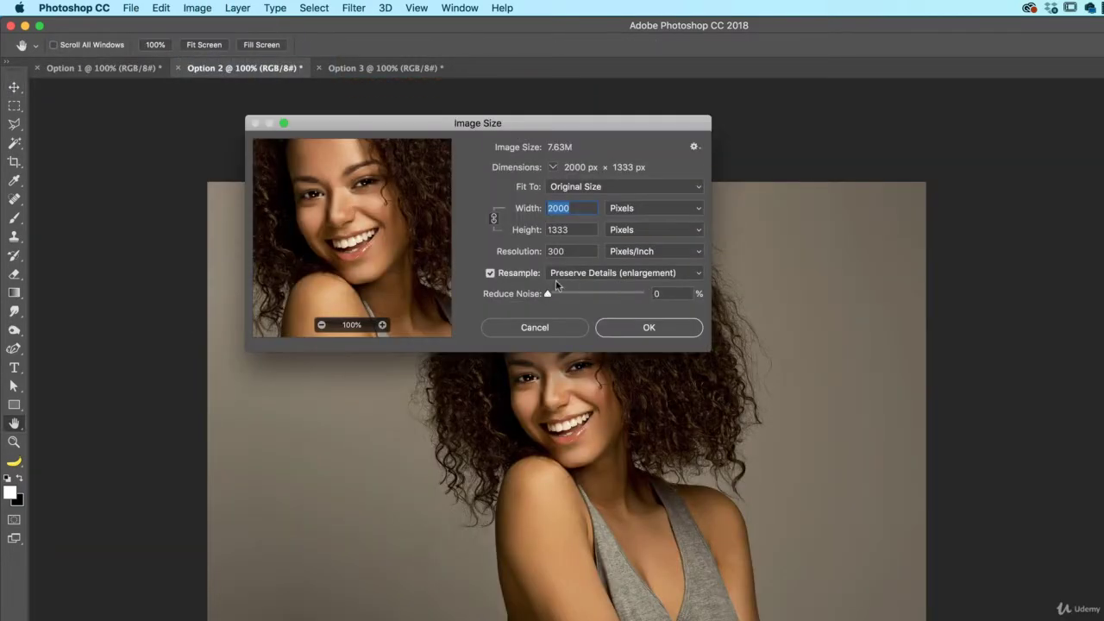
{"action": "left_click", "coordinate": [556, 276]}
{"action": "left_click", "coordinate": [591, 290]}
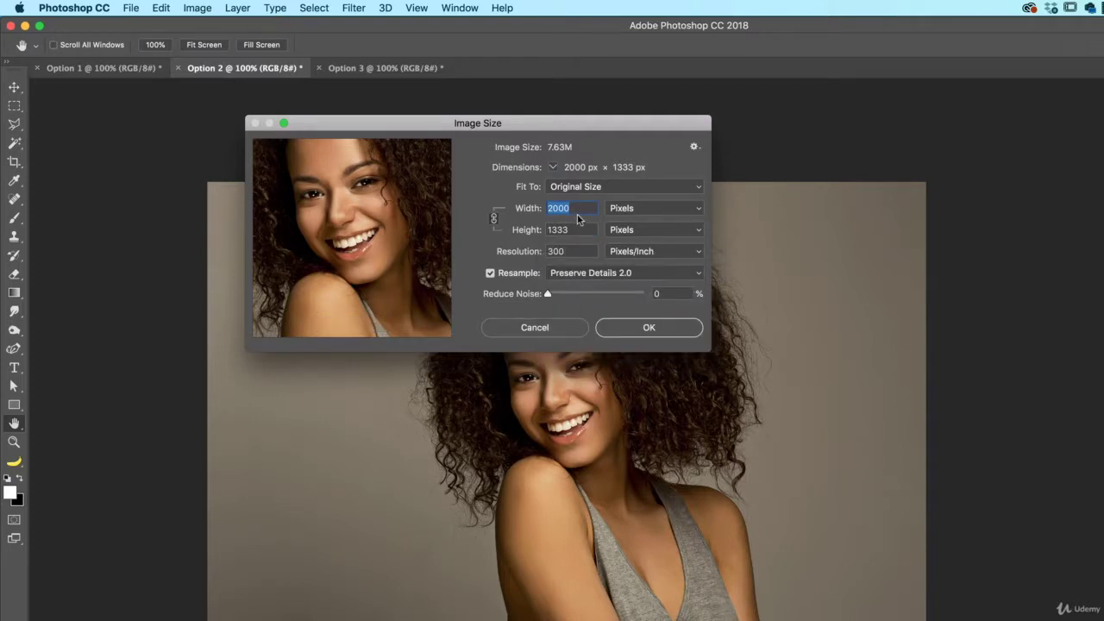
{"action": "type", "text": "8000"}
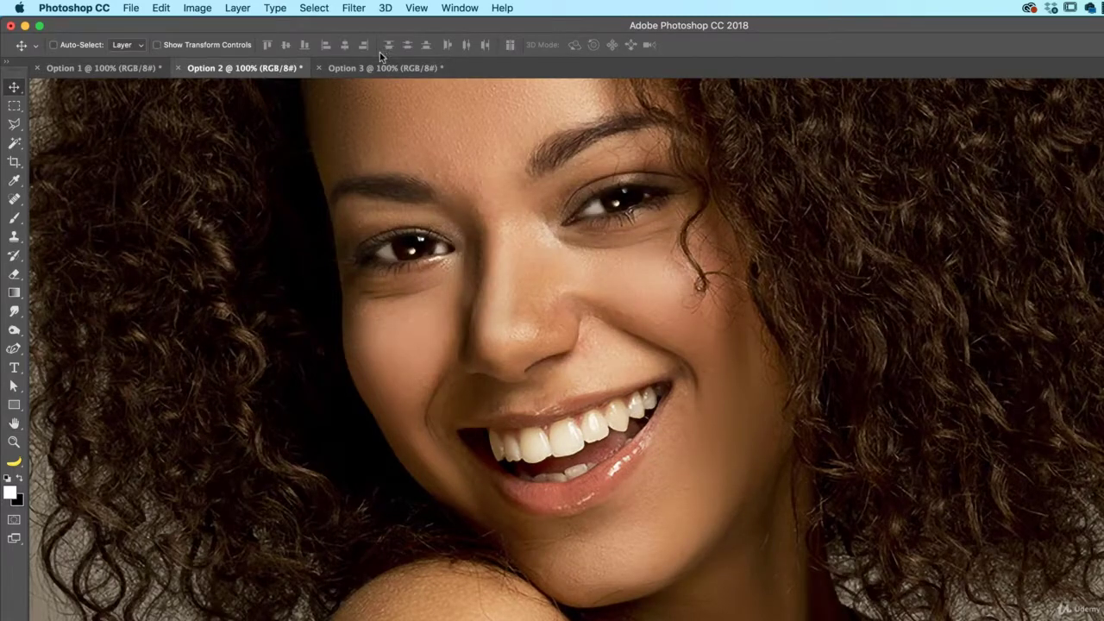
Resize the Option 3 image to 8000 pixels wide with Bicubic Smoother (enlargement) resampling
{"action": "left_click", "coordinate": [380, 69]}
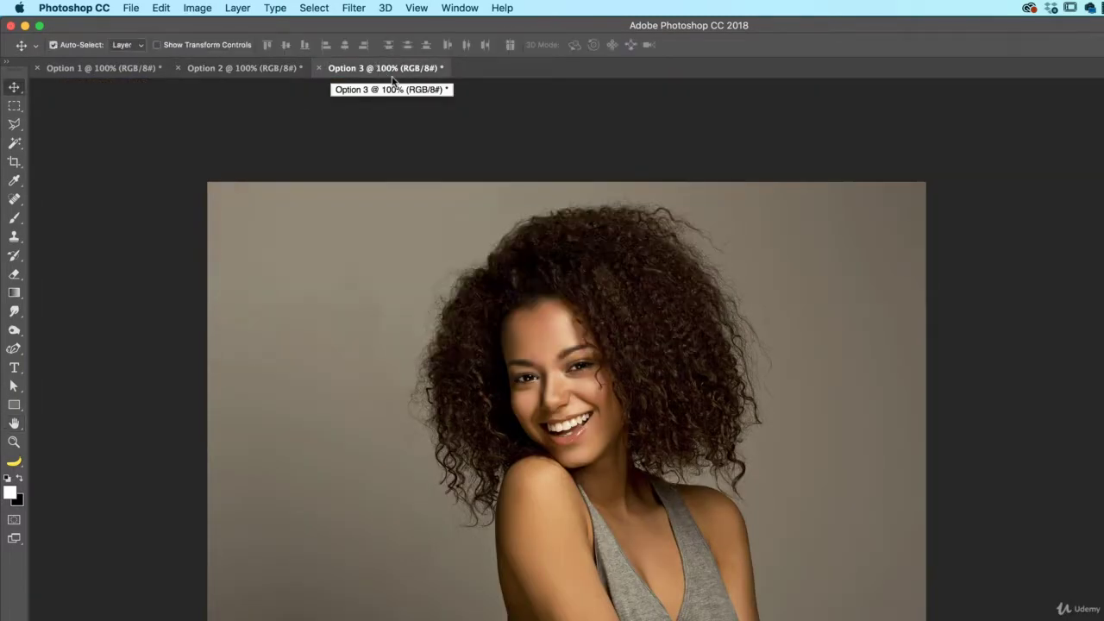
{"action": "key", "text": "super+alt+i"}
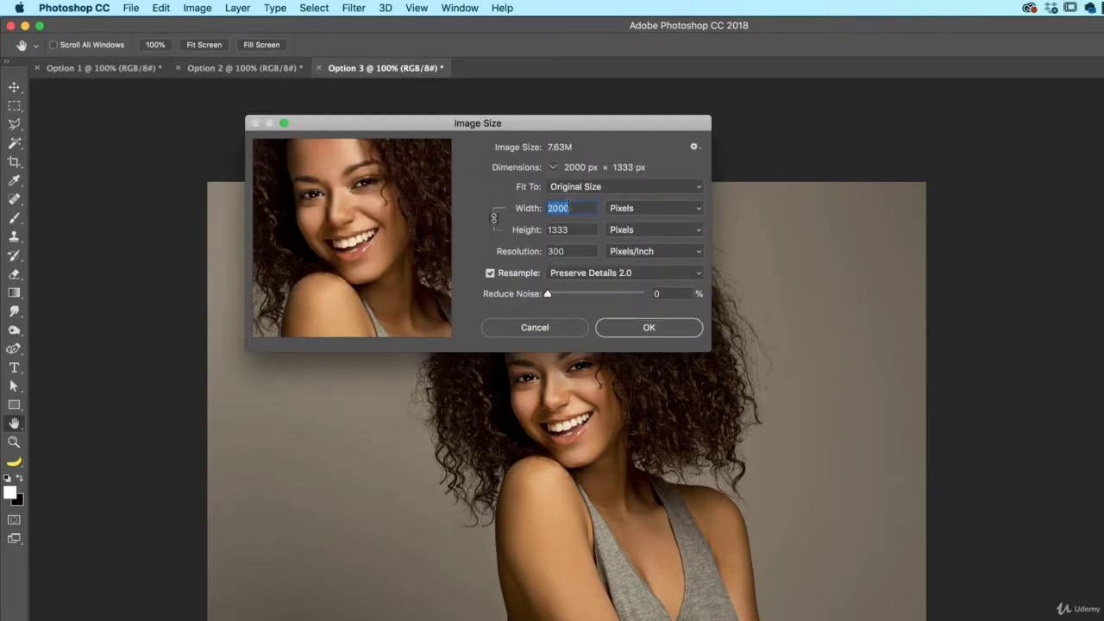
{"action": "type", "text": "8000"}
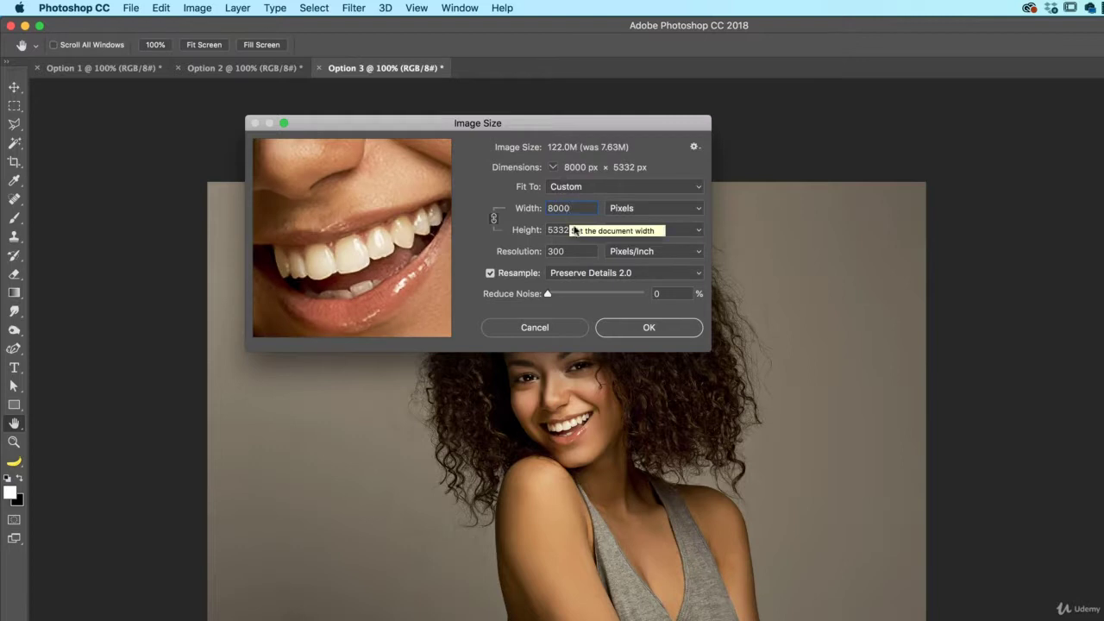
{"action": "left_click", "coordinate": [630, 273]}
{"action": "left_click", "coordinate": [634, 285]}
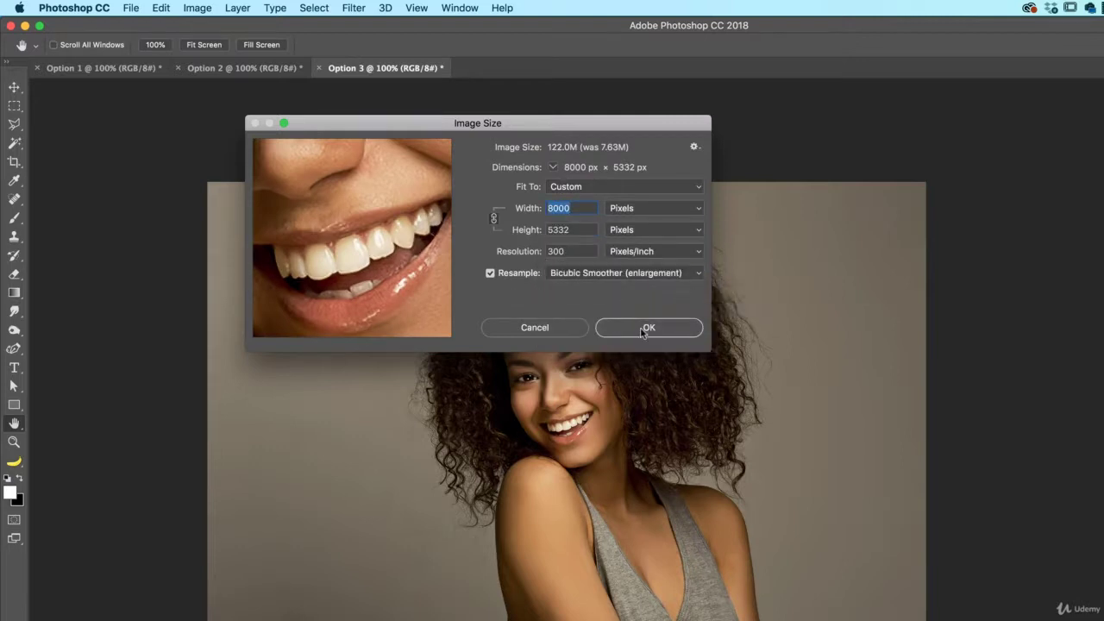
{"action": "left_click", "coordinate": [647, 328]}
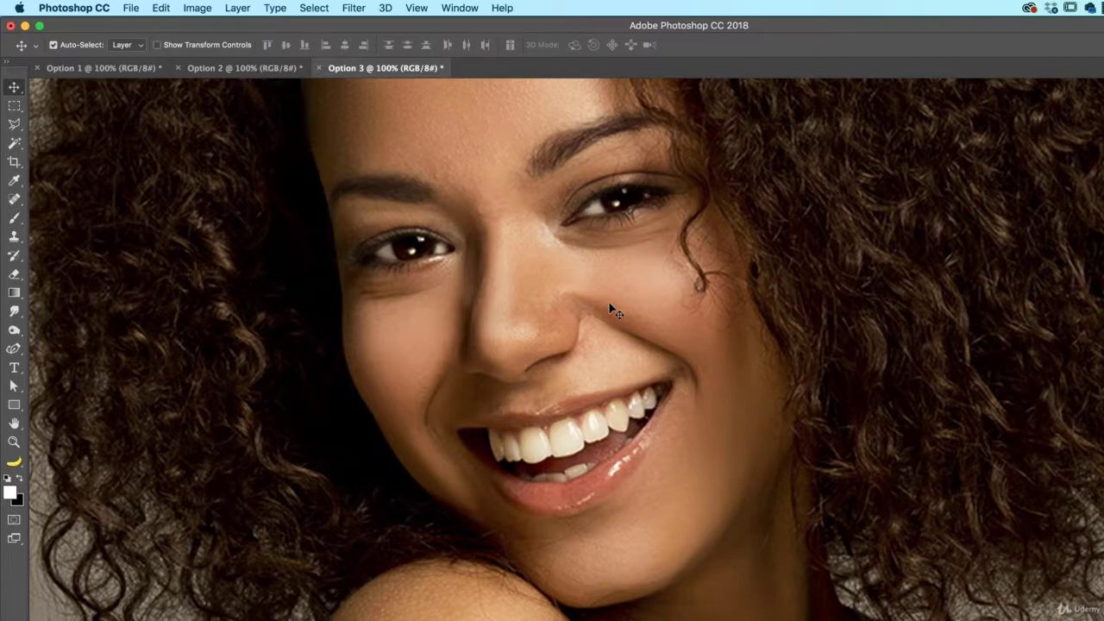
Cycle repeatedly through the three enlarged documents to compare the face and hair detail of each resampling method
{"action": "key", "text": "ctrl+Tab"}
{"action": "key", "text": "ctrl+Tab"}
{"action": "key", "text": "ctrl+Tab"}
{"action": "key", "text": "ctrl+Tab"}
{"action": "key", "text": "ctrl+Tab"}
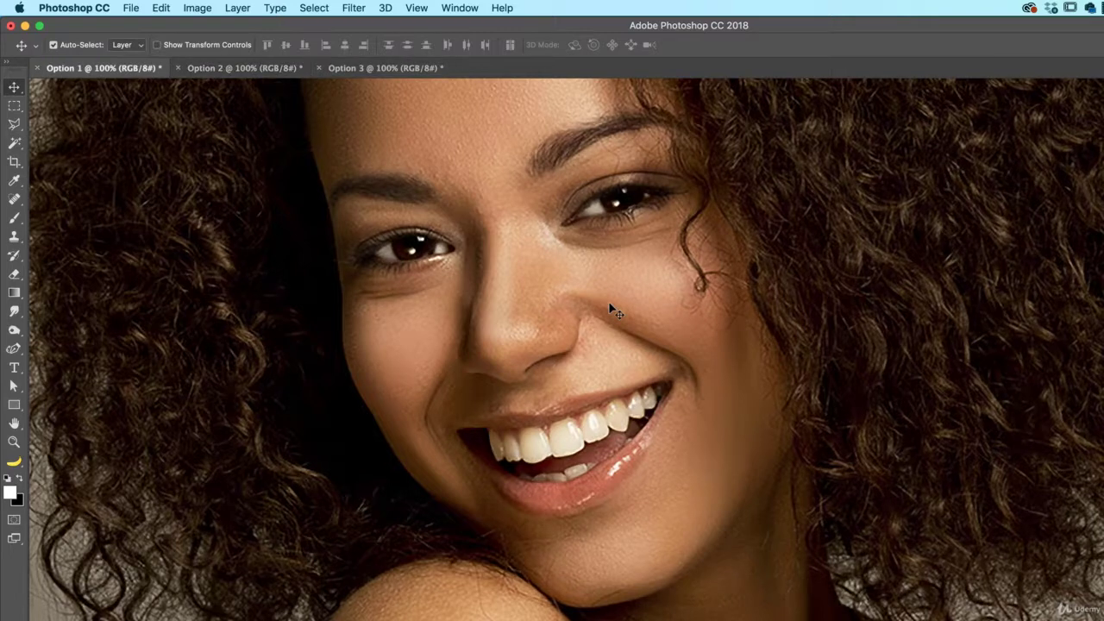
{"action": "key", "text": "ctrl+Tab"}
{"action": "key", "text": "ctrl+Tab"}
{"action": "key", "text": "ctrl+Tab"}
{"action": "key", "text": "ctrl+Tab"}
{"action": "key", "text": "ctrl+Tab"}
{"action": "key", "text": "ctrl+Tab"}
{"action": "key", "text": "ctrl+Tab"}
{"action": "key", "text": "ctrl+Tab"}
{"action": "key", "text": "ctrl+Tab"}
{"action": "key", "text": "ctrl+Tab"}
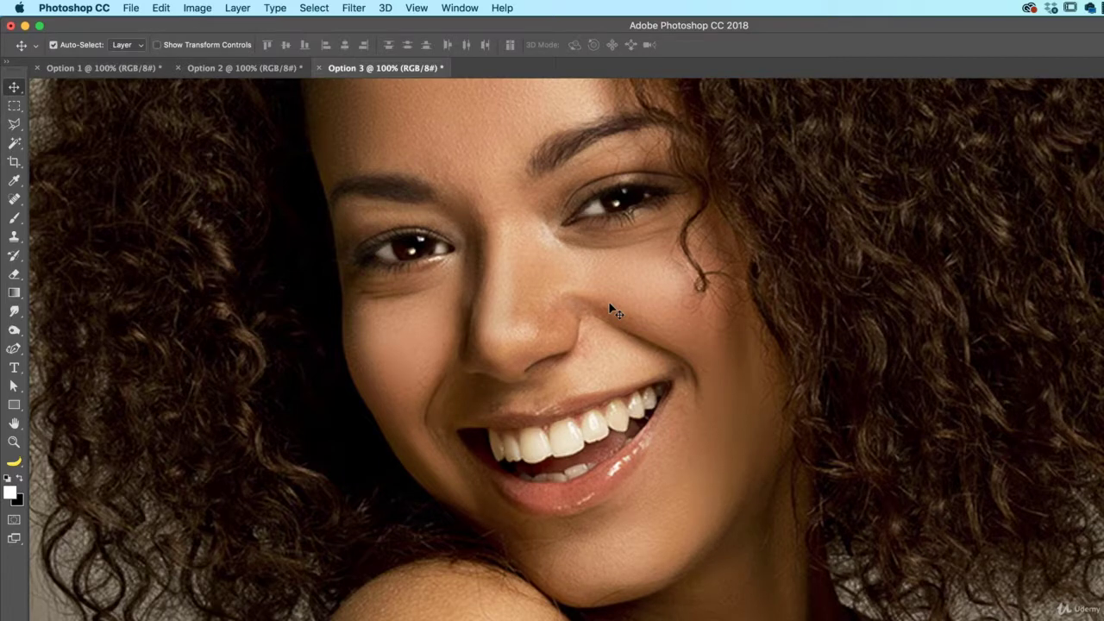
Switch between Option 1, Option 2 and Option 3 to compare the skin, eyes and hair of the three enlargements
{"action": "key", "text": "ctrl+Tab"}
{"action": "key", "text": "ctrl+Tab"}
{"action": "key", "text": "ctrl+Tab"}
{"action": "key", "text": "ctrl+Tab"}
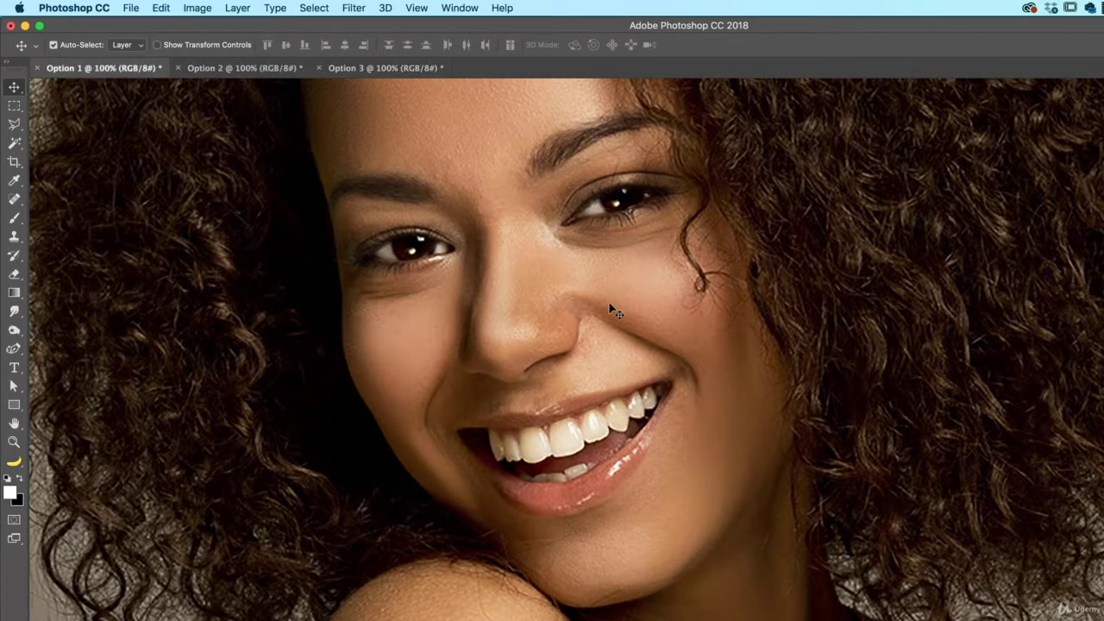
{"action": "key", "text": "ctrl+Tab"}
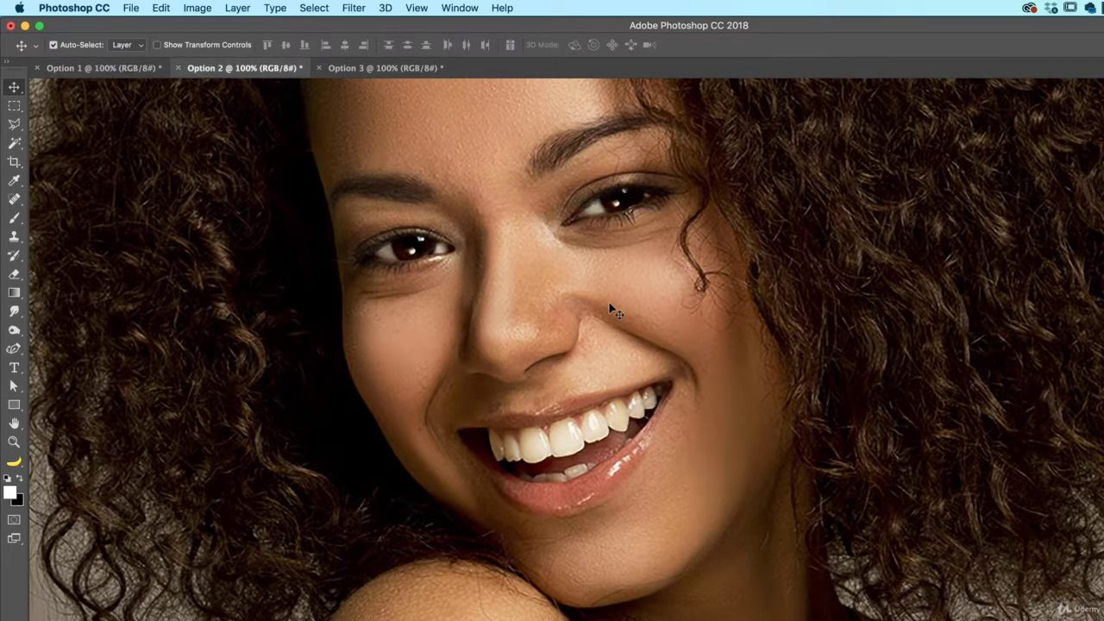
{"action": "key", "text": "ctrl+Tab"}
{"action": "key", "text": "ctrl+Tab"}
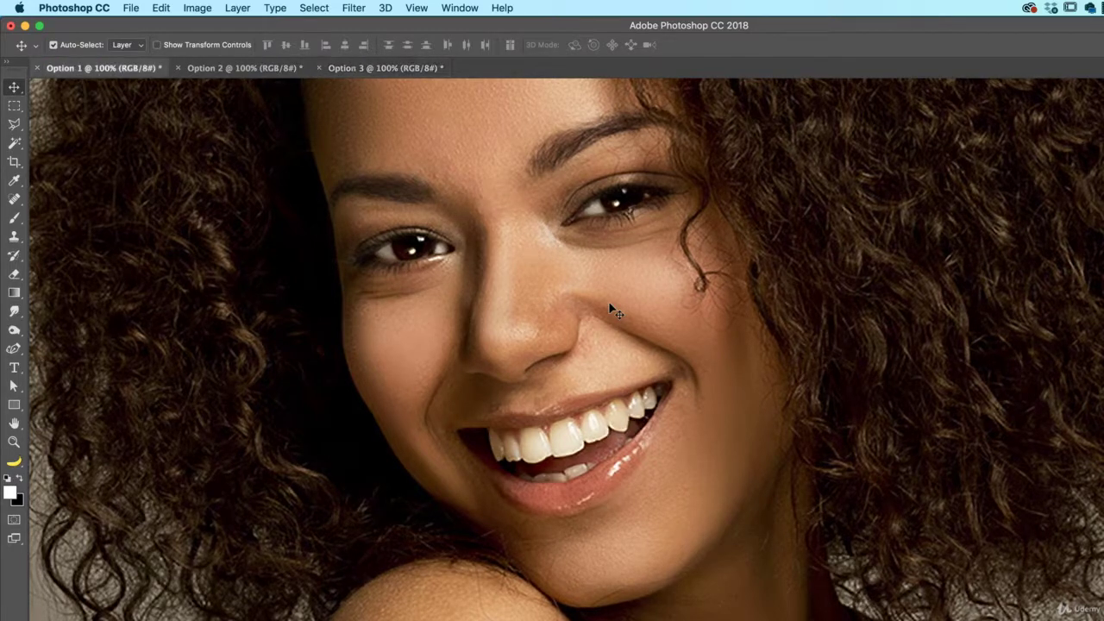
{"action": "key", "text": "ctrl+Tab"}
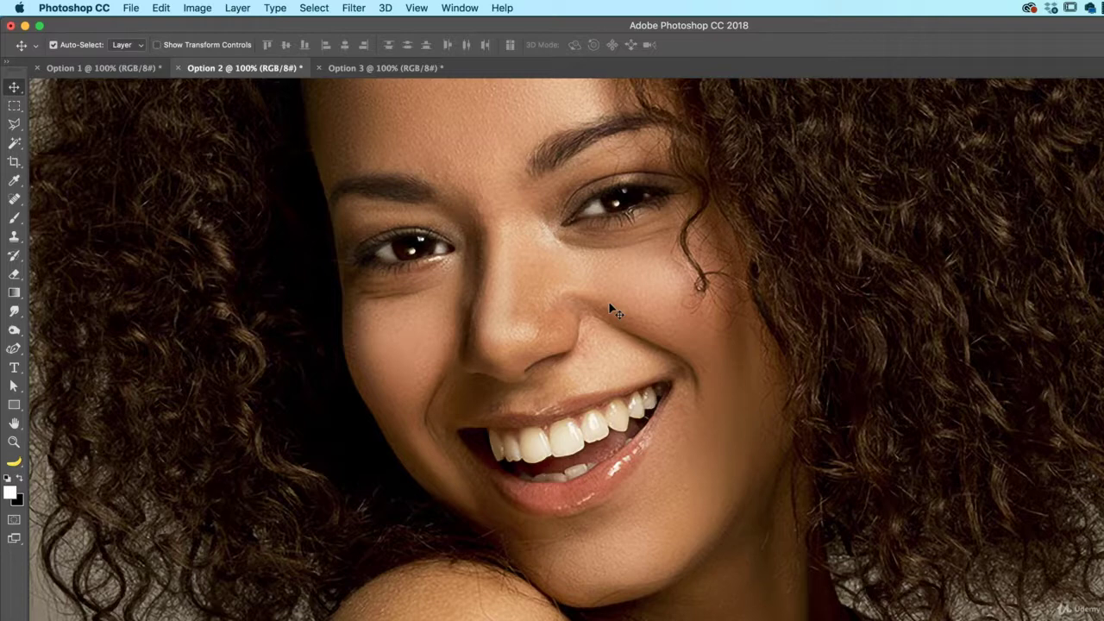
{"action": "key", "text": "ctrl+Tab"}
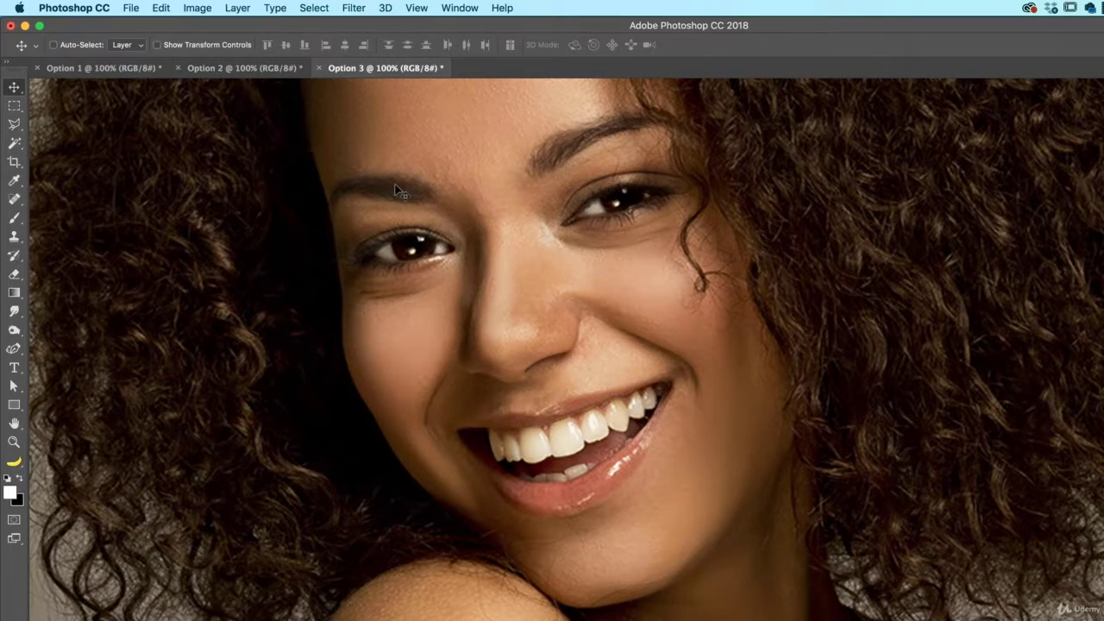
Arrange the three open documents side by side in the 3-up Vertical layout
{"action": "left_click", "coordinate": [469, 8]}
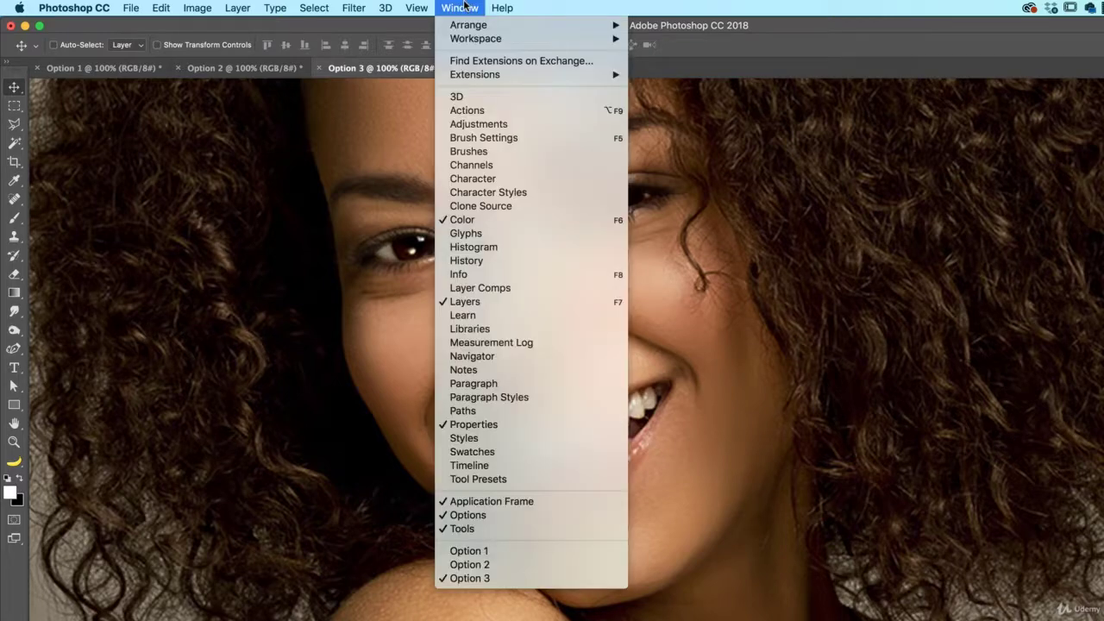
{"action": "mouse_move", "coordinate": [475, 29]}
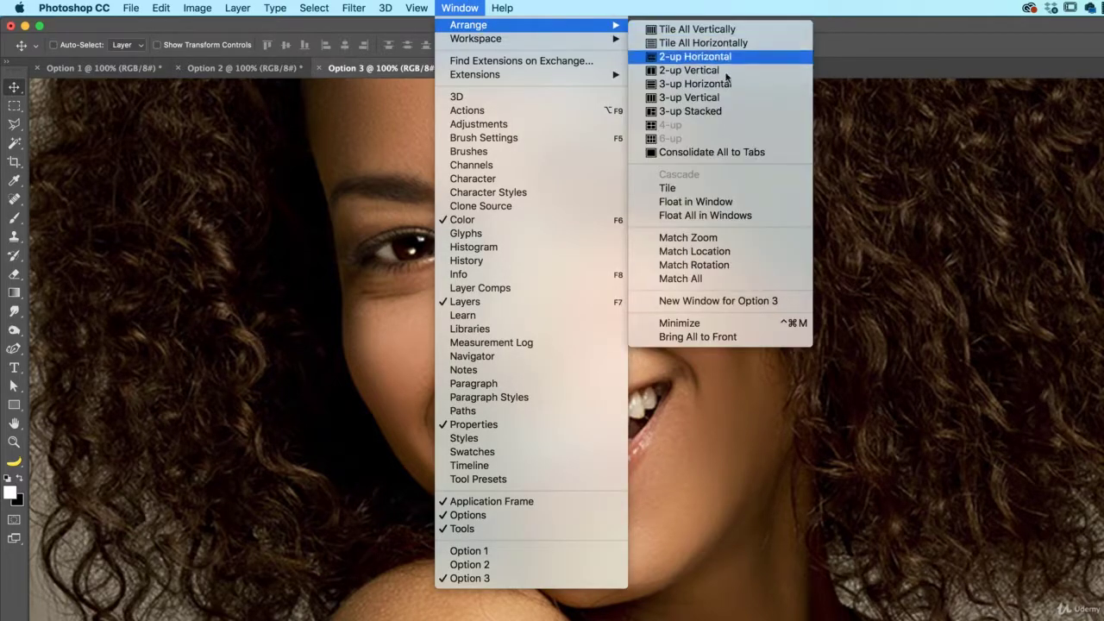
{"action": "left_click", "coordinate": [668, 100]}
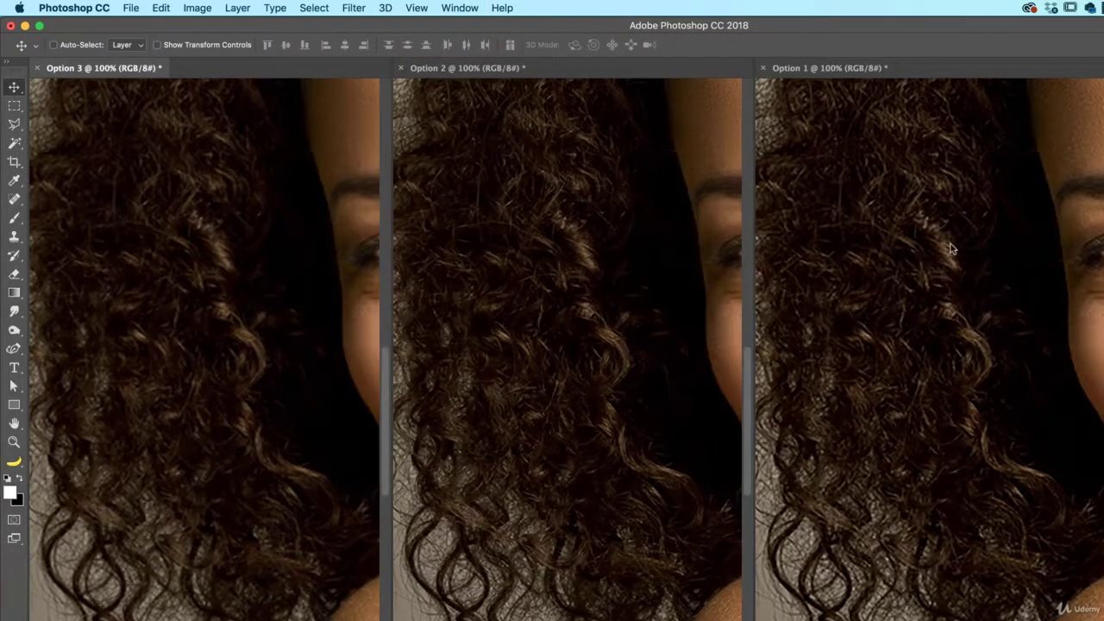
Bring the face into view in Option 3 and match the other documents' zoom, location and rotation to it with Match All
{"action": "left_click_drag", "start_coordinate": [269, 259], "coordinate": [112, 337]}
{"action": "left_click_drag", "start_coordinate": [293, 308], "coordinate": [317, 271]}
{"action": "left_click_drag", "start_coordinate": [211, 302], "coordinate": [242, 306]}
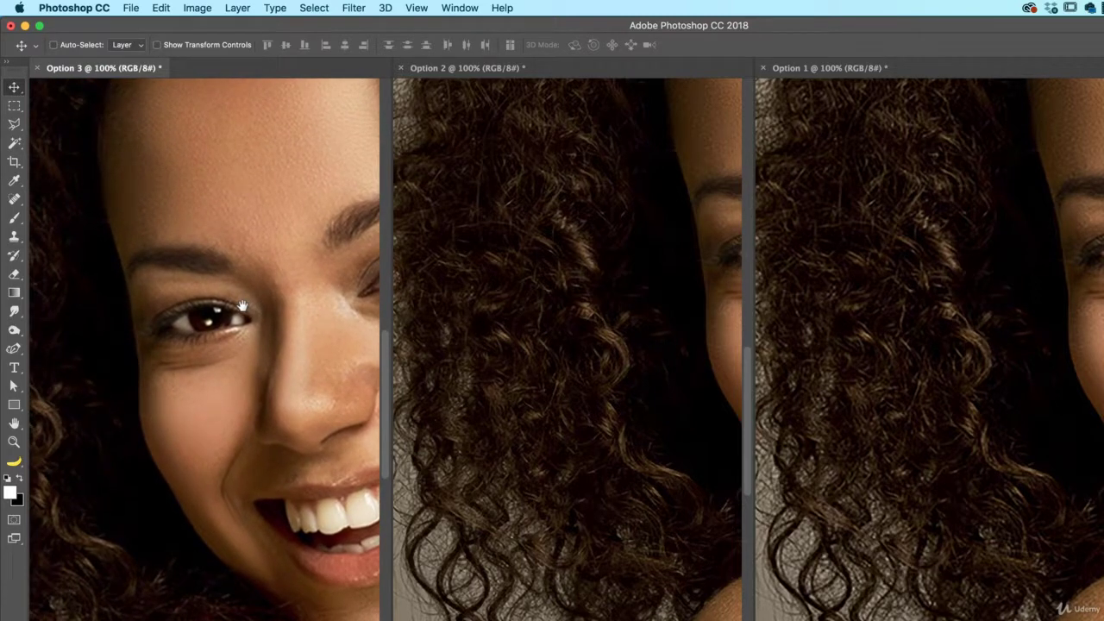
{"action": "left_click", "coordinate": [453, 7]}
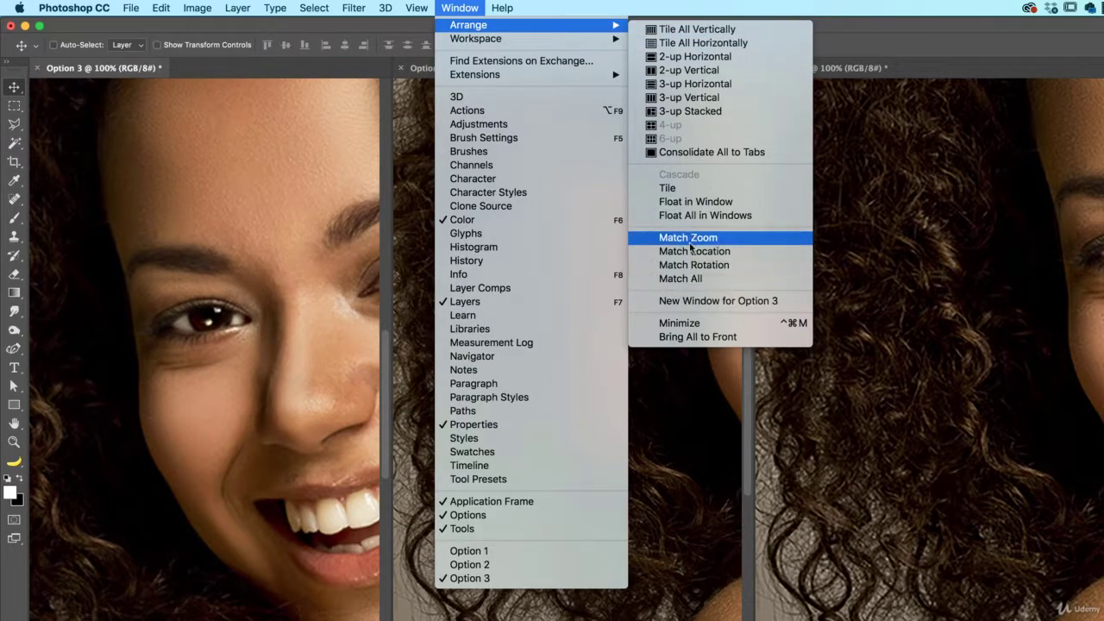
{"action": "left_click", "coordinate": [691, 279]}
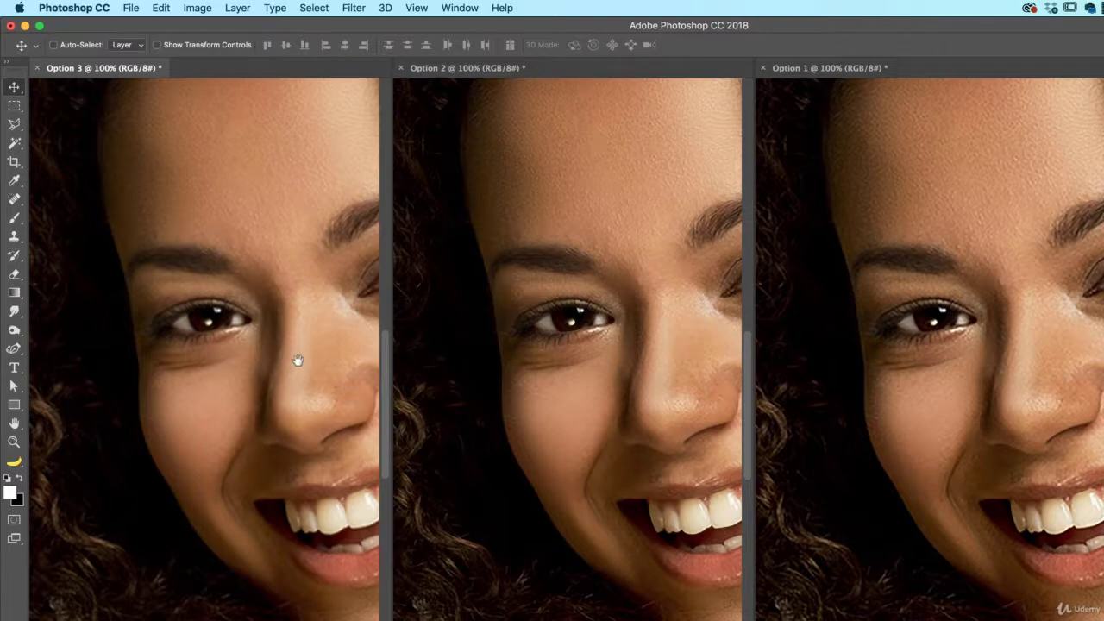
Reposition only the Option 3 view around the eye and forehead, and apply Match All again to align the other two documents
{"action": "left_click_drag", "start_coordinate": [297, 361], "coordinate": [236, 352]}
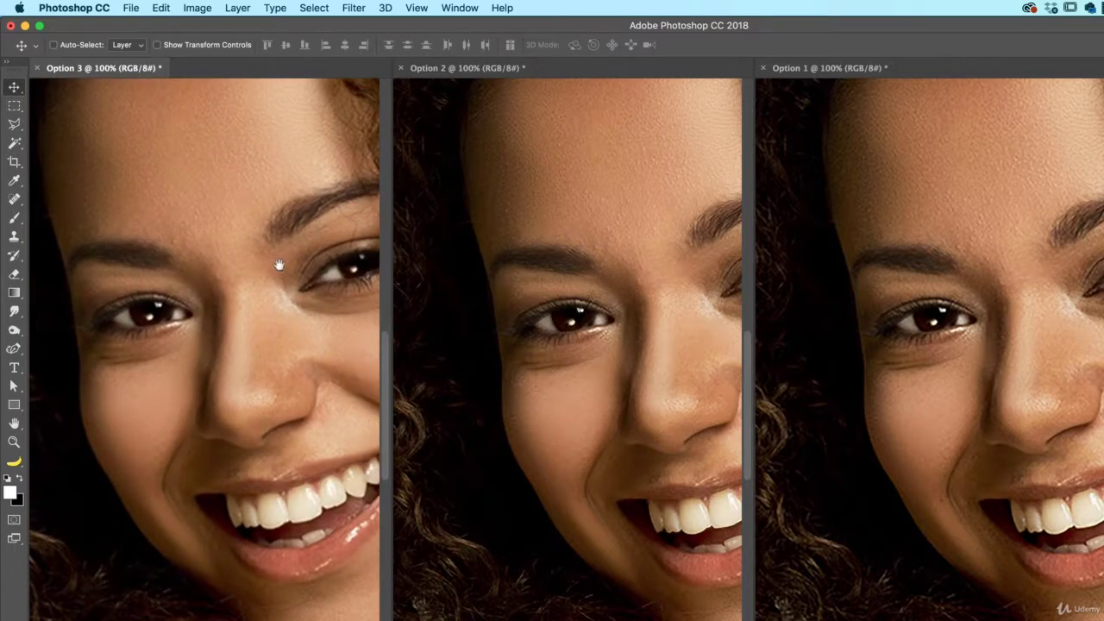
{"action": "left_click_drag", "start_coordinate": [288, 256], "coordinate": [339, 343]}
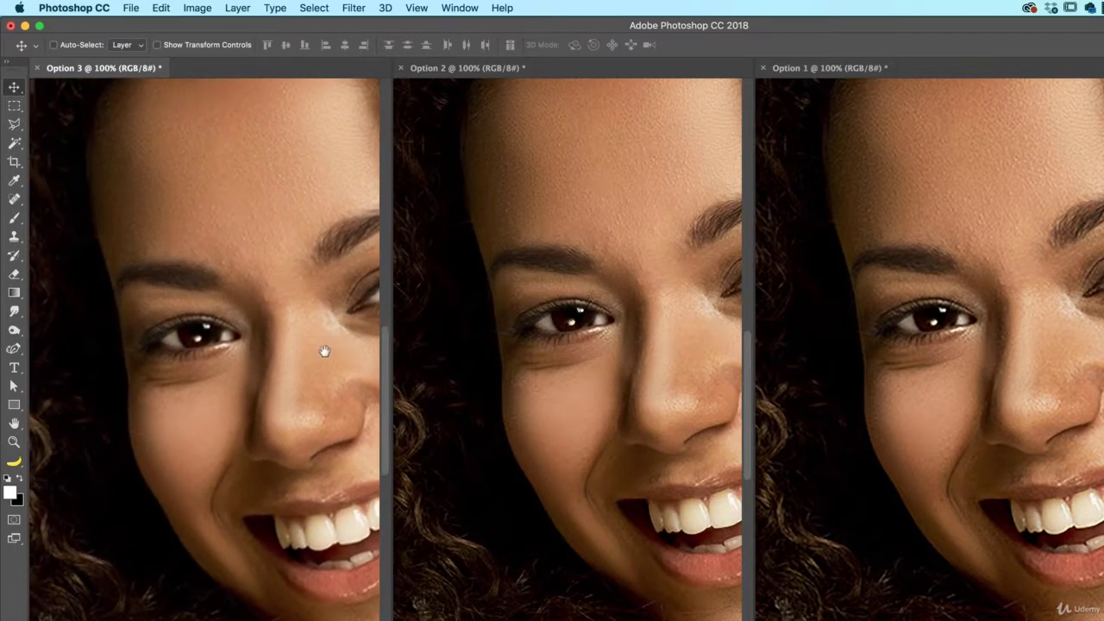
{"action": "left_click_drag", "start_coordinate": [250, 338], "coordinate": [279, 353]}
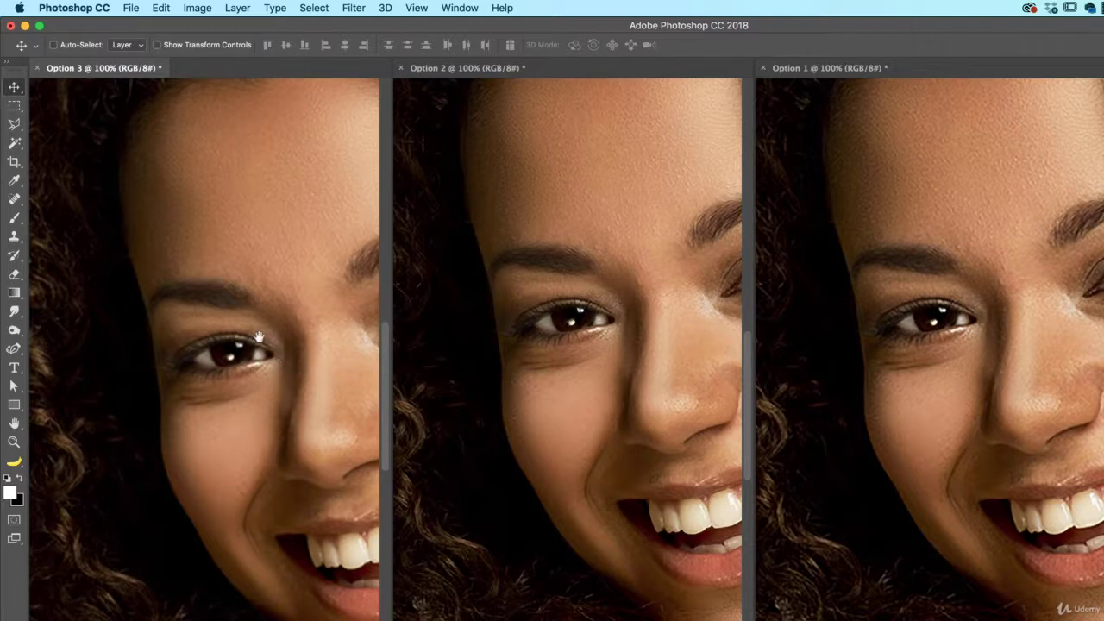
{"action": "left_click_drag", "start_coordinate": [283, 366], "coordinate": [249, 317]}
{"action": "left_click", "coordinate": [458, 7]}
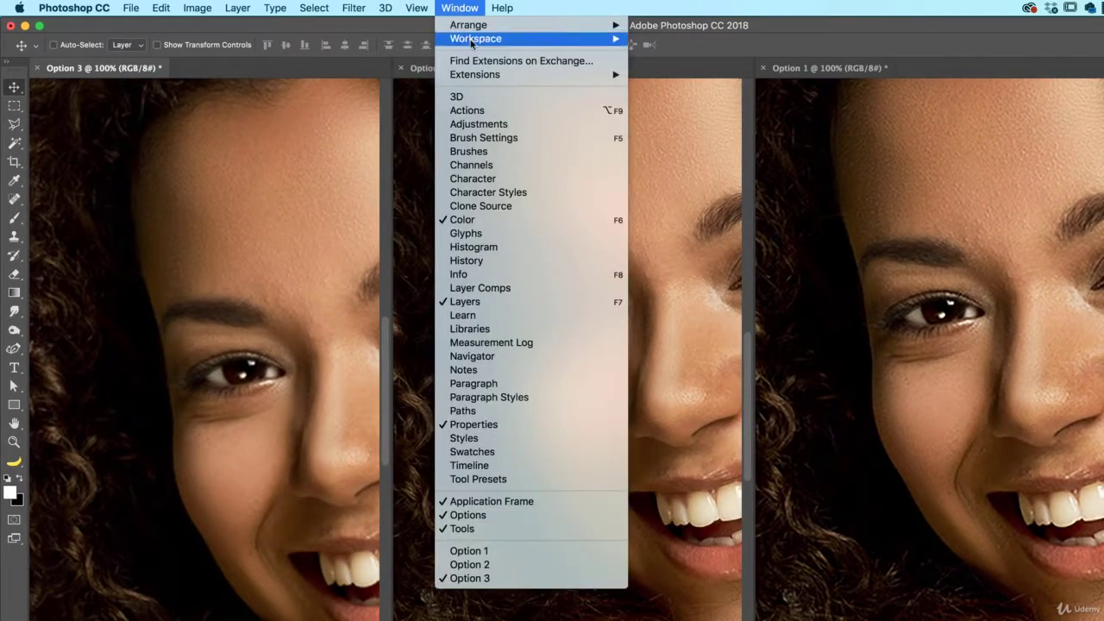
{"action": "mouse_move", "coordinate": [478, 26]}
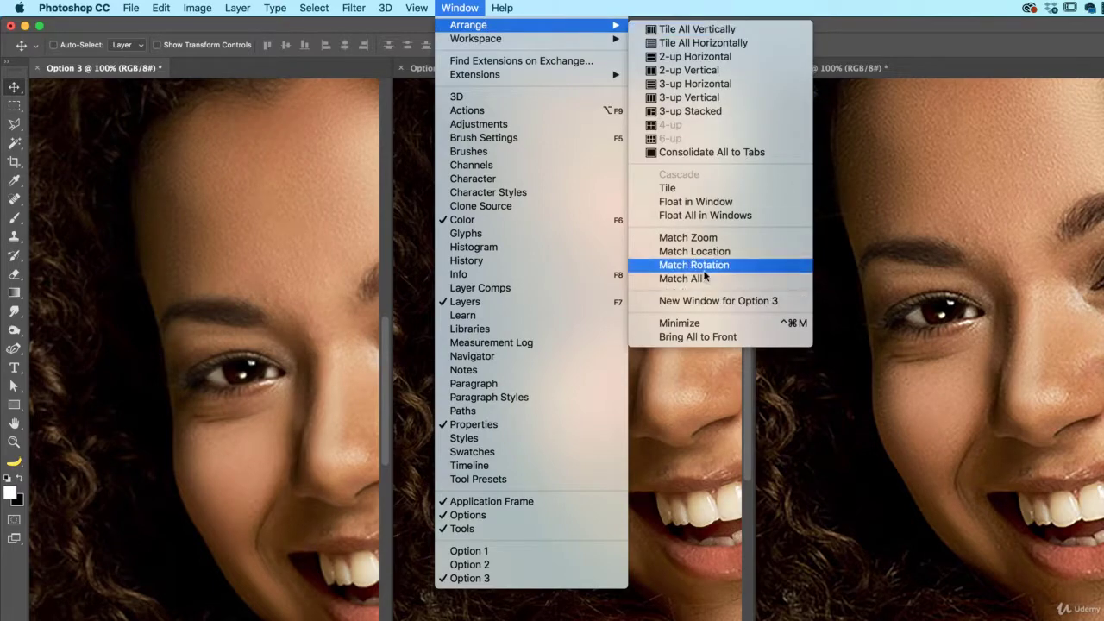
{"action": "left_click", "coordinate": [706, 280]}
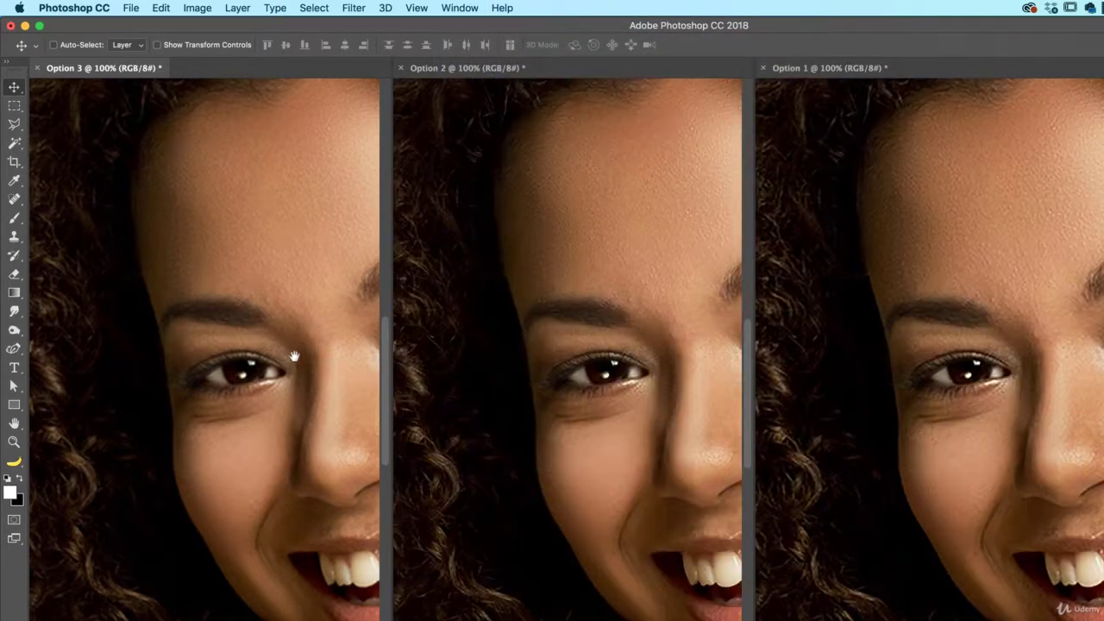
Pan all three documents together to compare the eyes, nose and smile side by side
{"action": "left_click_drag", "start_coordinate": [291, 362], "coordinate": [299, 311]}
{"action": "left_click_drag", "start_coordinate": [262, 390], "coordinate": [202, 454]}
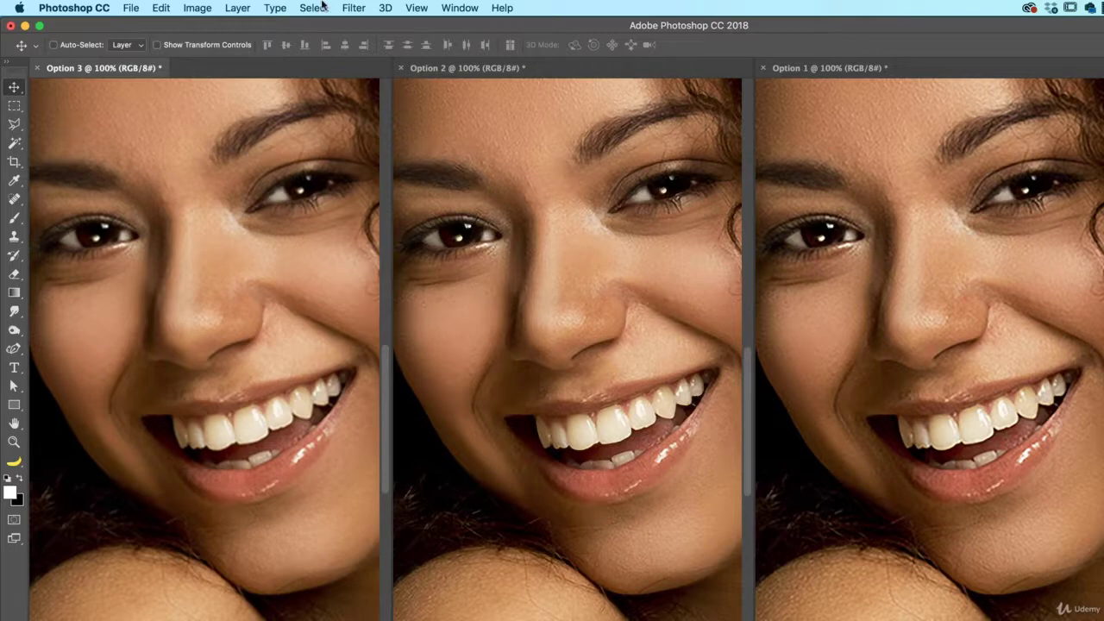
Make Option 2 the active document and consolidate all documents back into tabs
{"action": "left_click", "coordinate": [571, 291]}
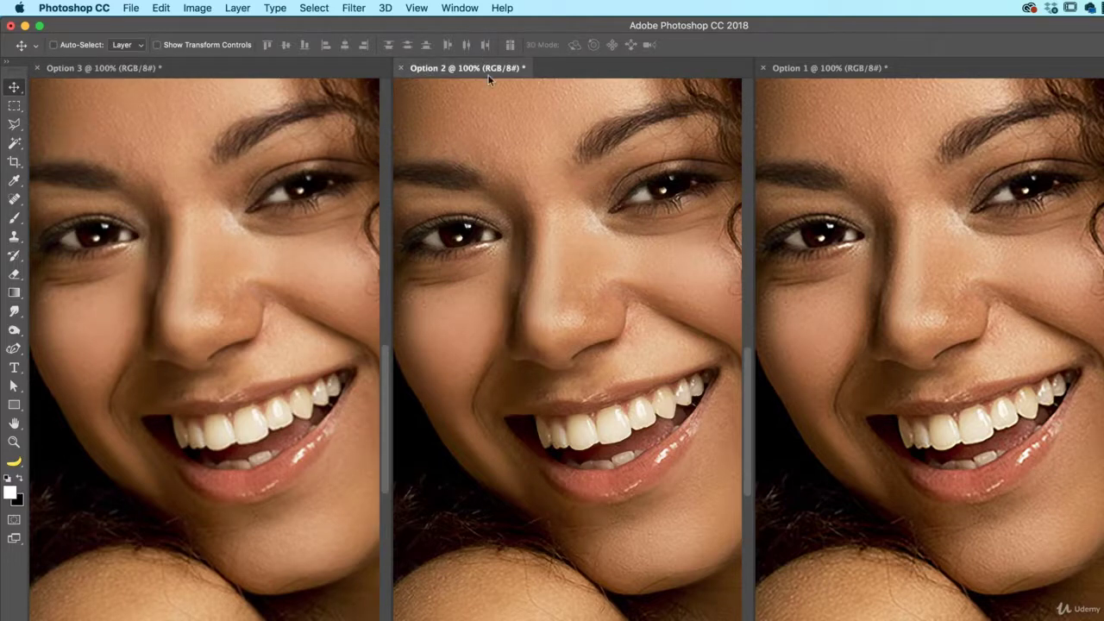
{"action": "left_click", "coordinate": [459, 8]}
{"action": "mouse_move", "coordinate": [476, 26]}
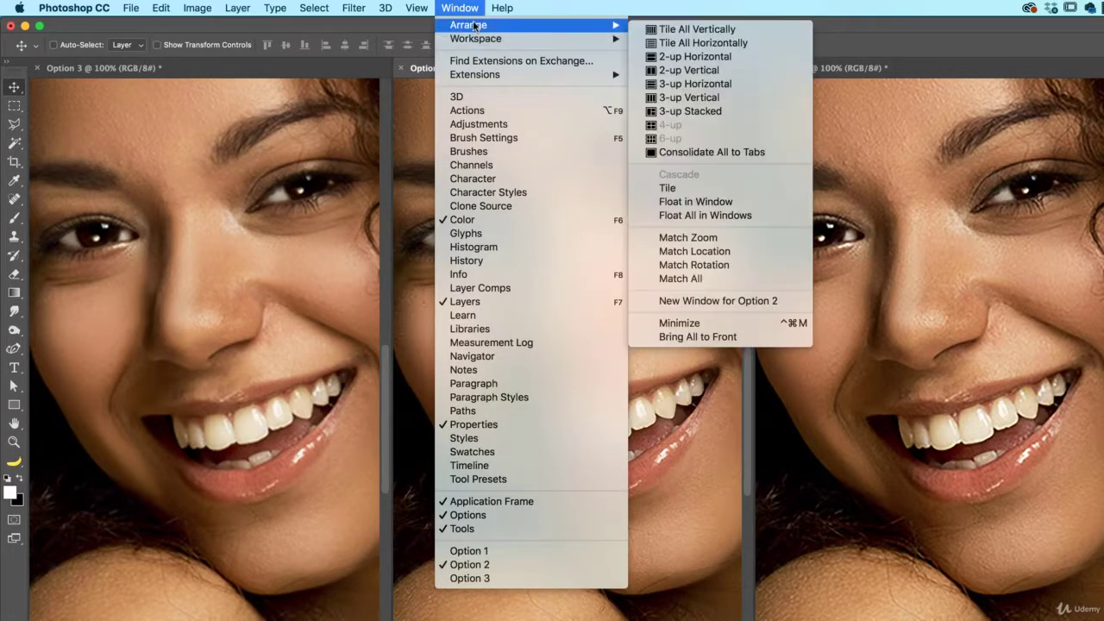
{"action": "left_click", "coordinate": [703, 152]}
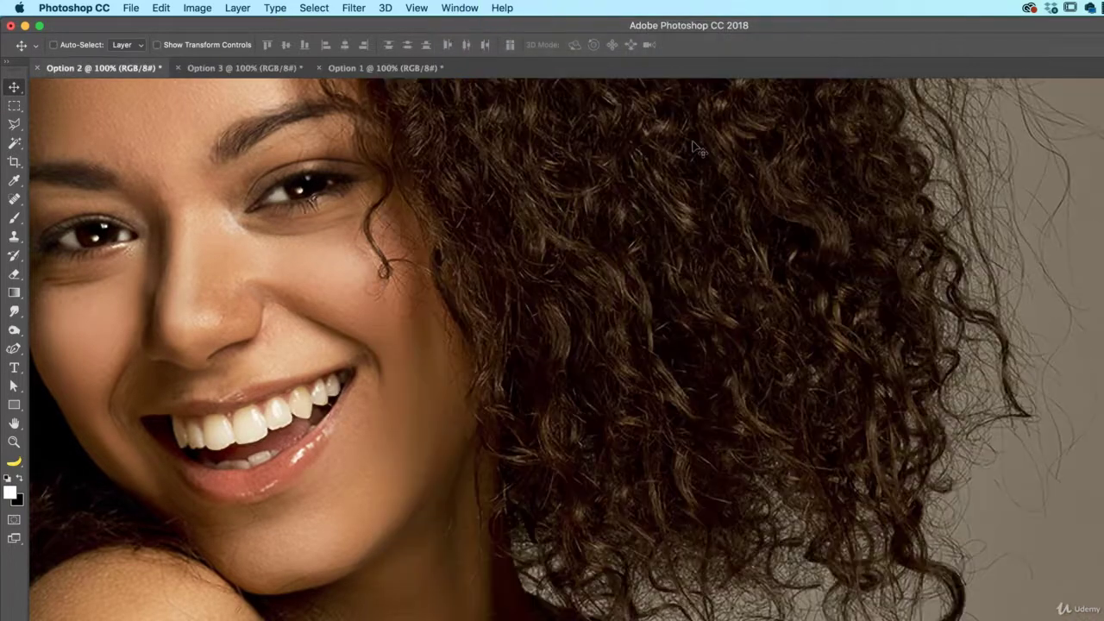
View the Option 3 and Option 1 documents again and return to Option 2
{"action": "left_click", "coordinate": [294, 69]}
{"action": "left_click", "coordinate": [368, 69]}
{"action": "left_click", "coordinate": [237, 69]}
{"action": "left_click", "coordinate": [131, 70]}
Review the available resampling methods in the Image Size settings of Option 2 without choosing a different one
{"action": "left_click", "coordinate": [203, 7]}
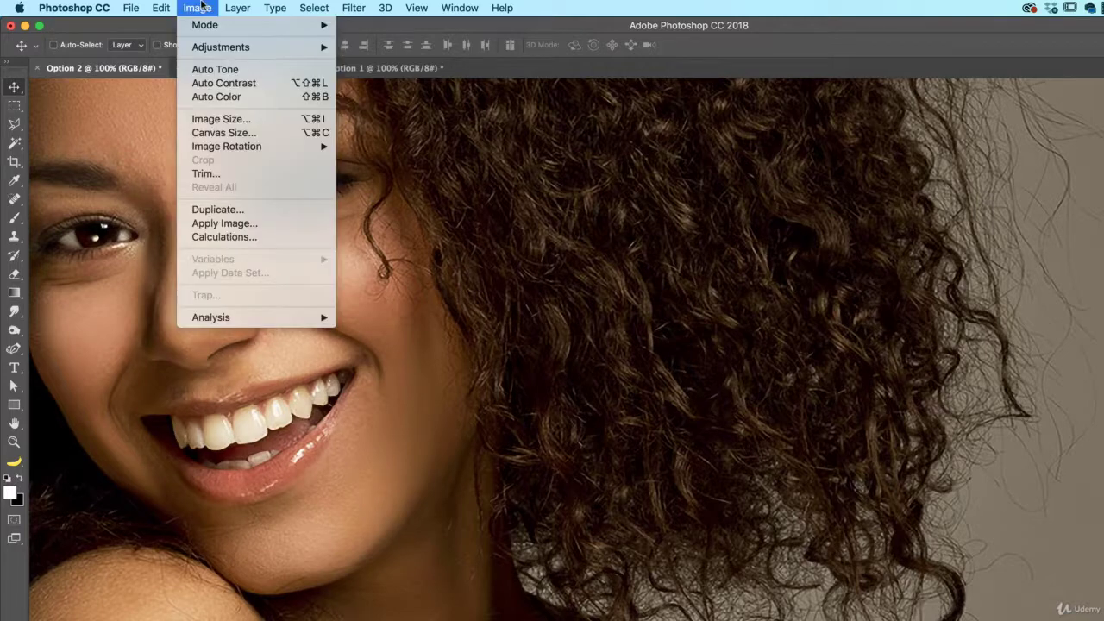
{"action": "left_click", "coordinate": [221, 119]}
{"action": "left_click", "coordinate": [599, 272]}
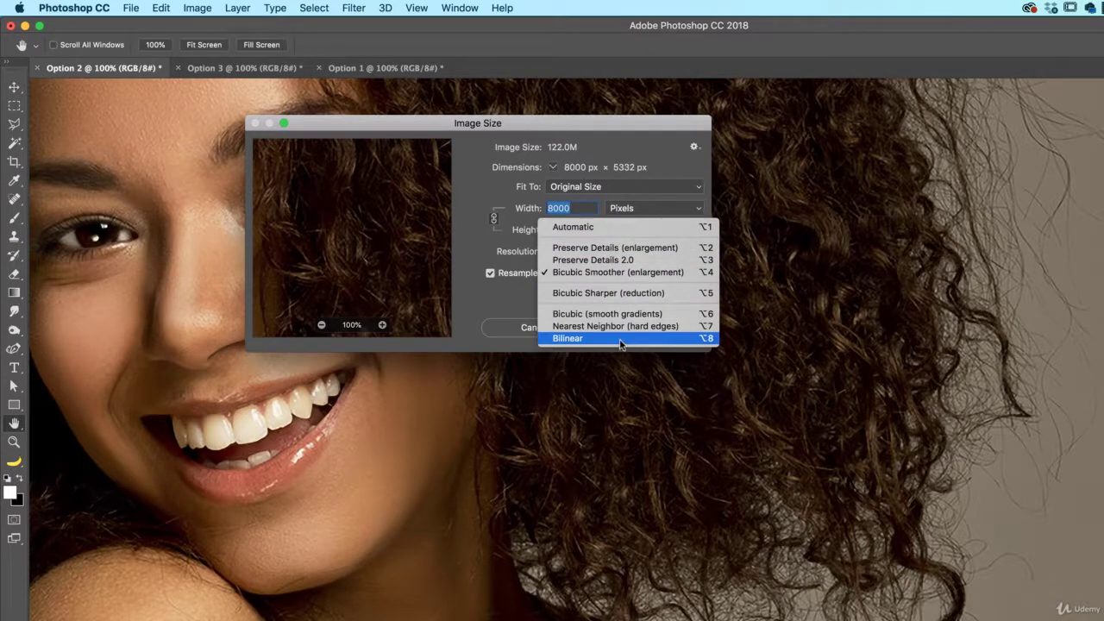
{"action": "left_click", "coordinate": [488, 176]}
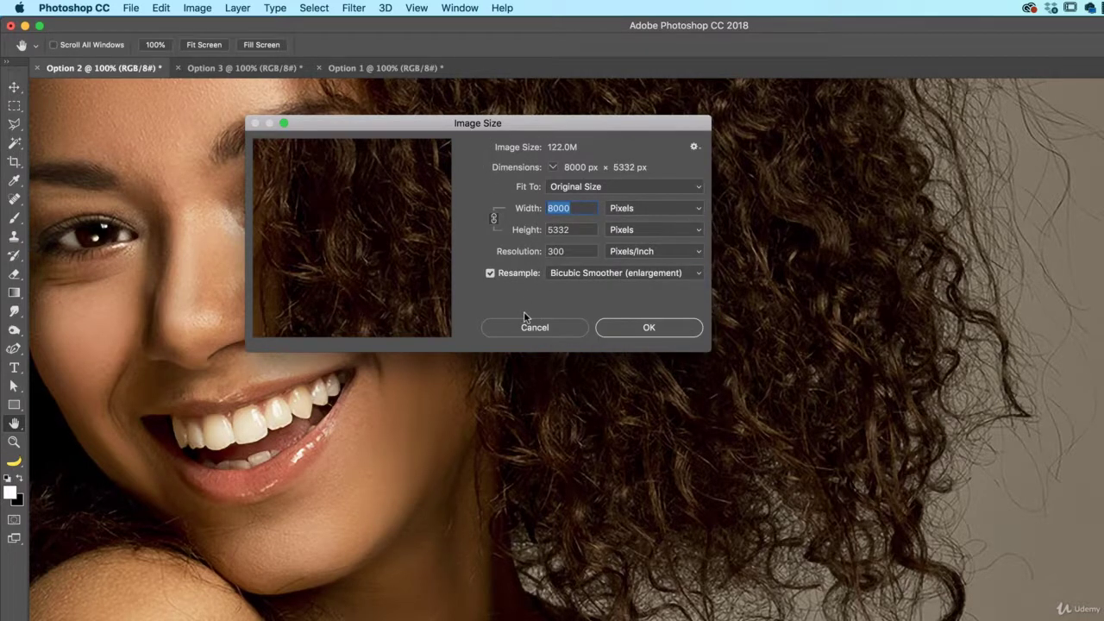